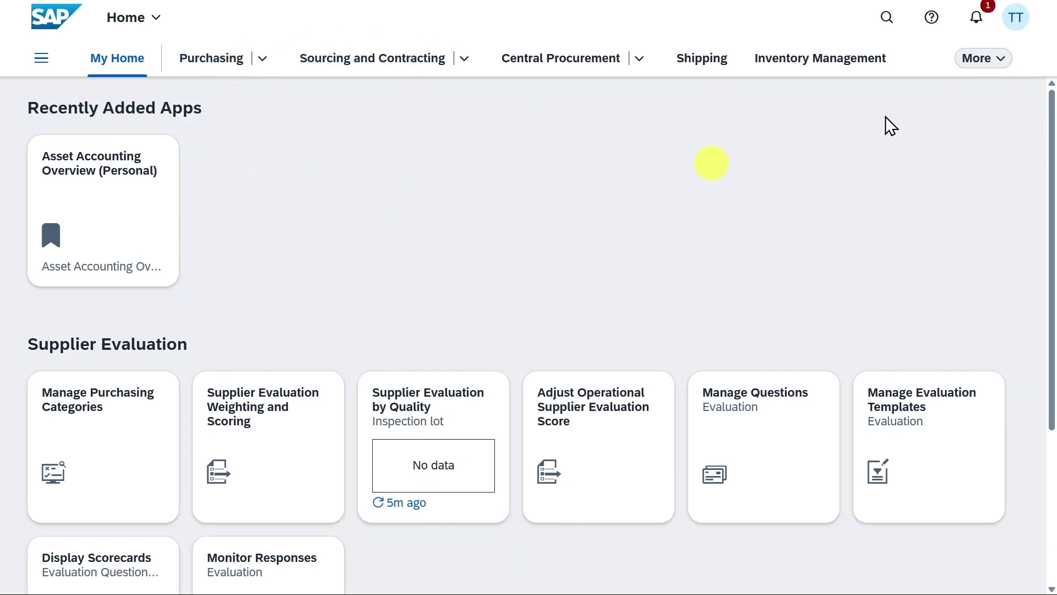
- Search the launchpad apps for 'as' and open the Create Asset app for company code 1010
left_click(887, 18)
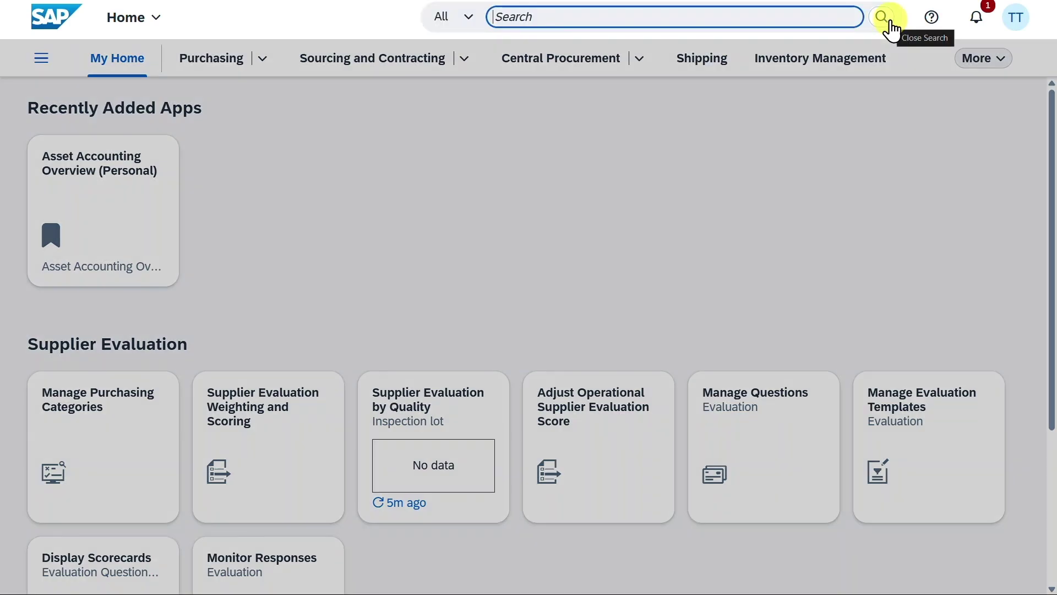
left_click(542, 25)
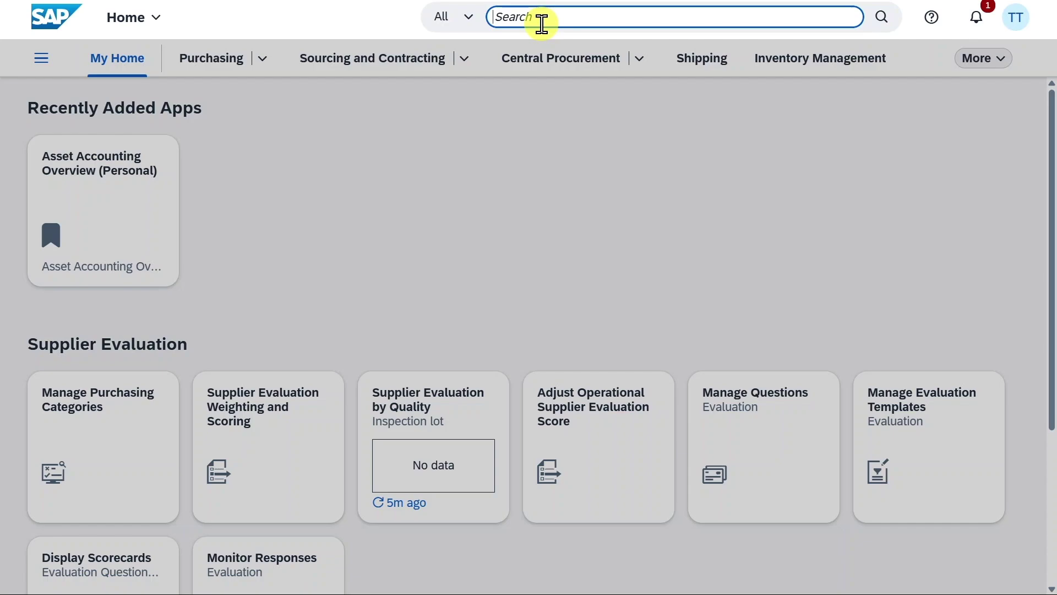
type("manage fix")
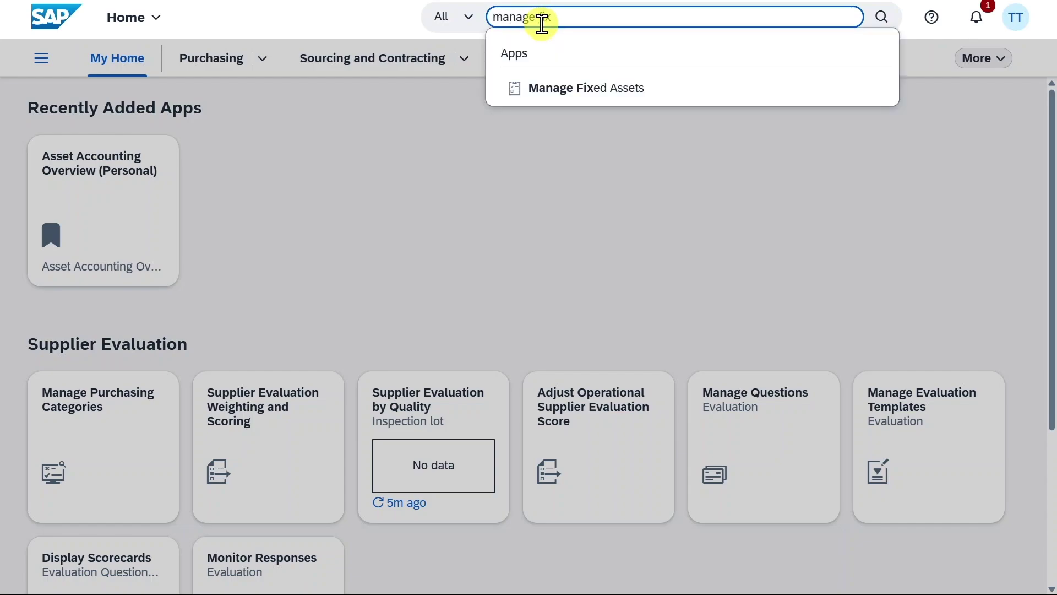
key("ctrl+a")
key("BackSpace")
type("as")
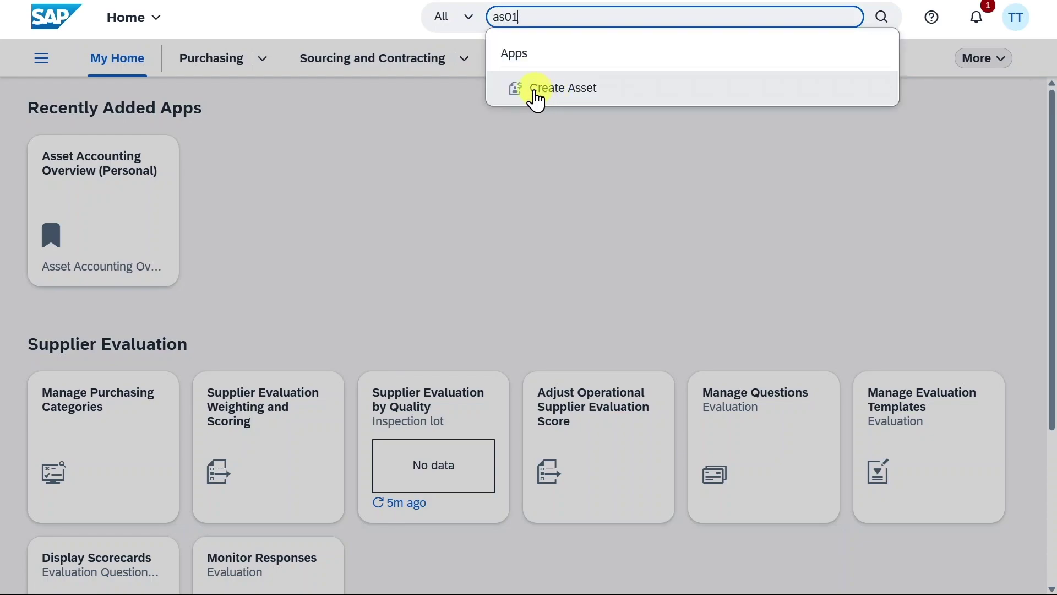
left_click(534, 92)
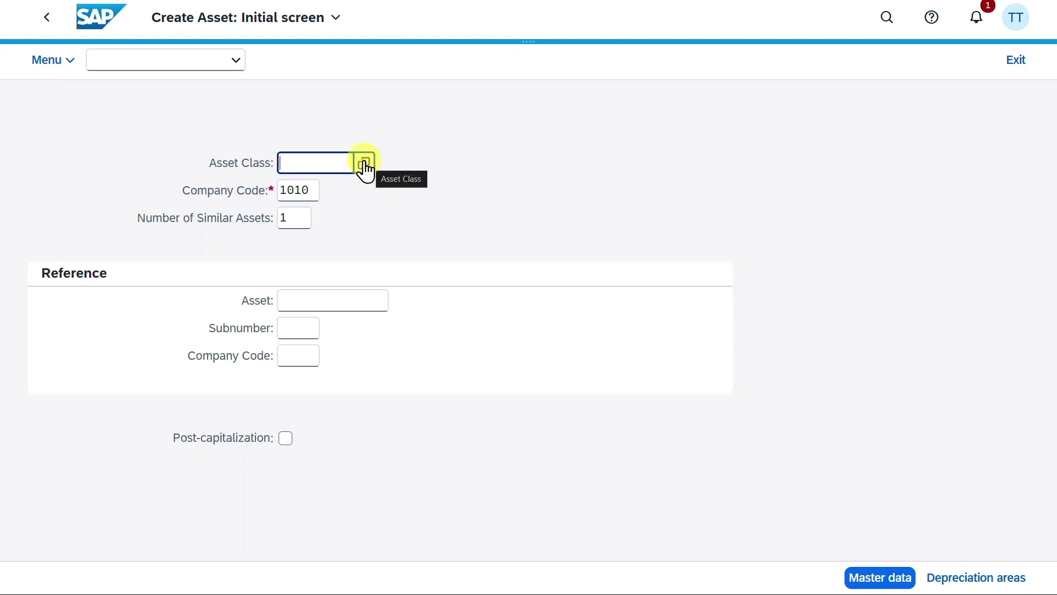
- Start a class 4000 Assets under Construction asset with description 'Test AuC'
left_click(366, 165)
left_click(828, 178)
scroll(265, 424, "down", 3)
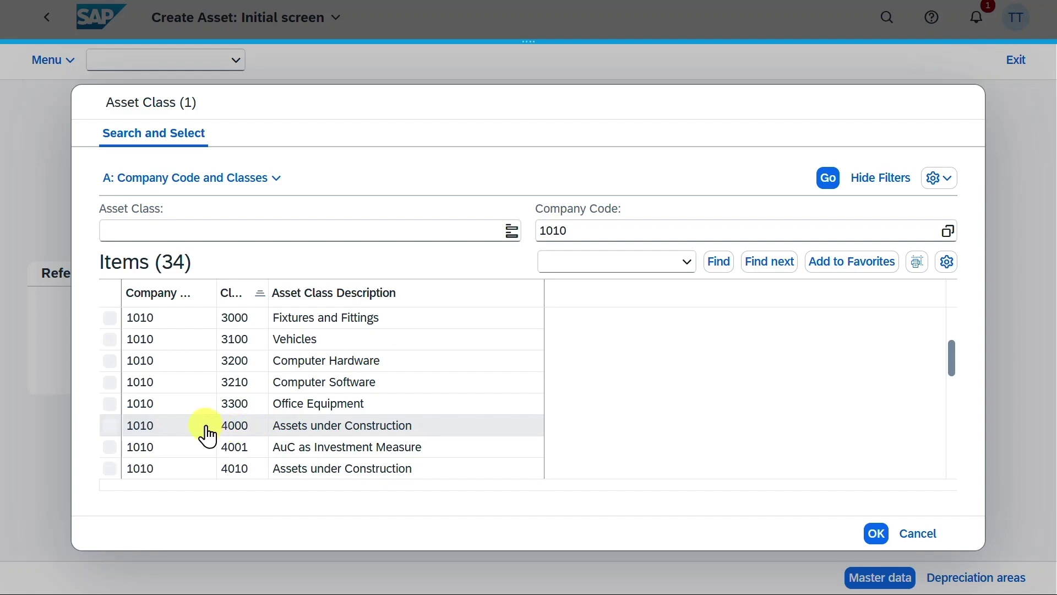
left_click(234, 435)
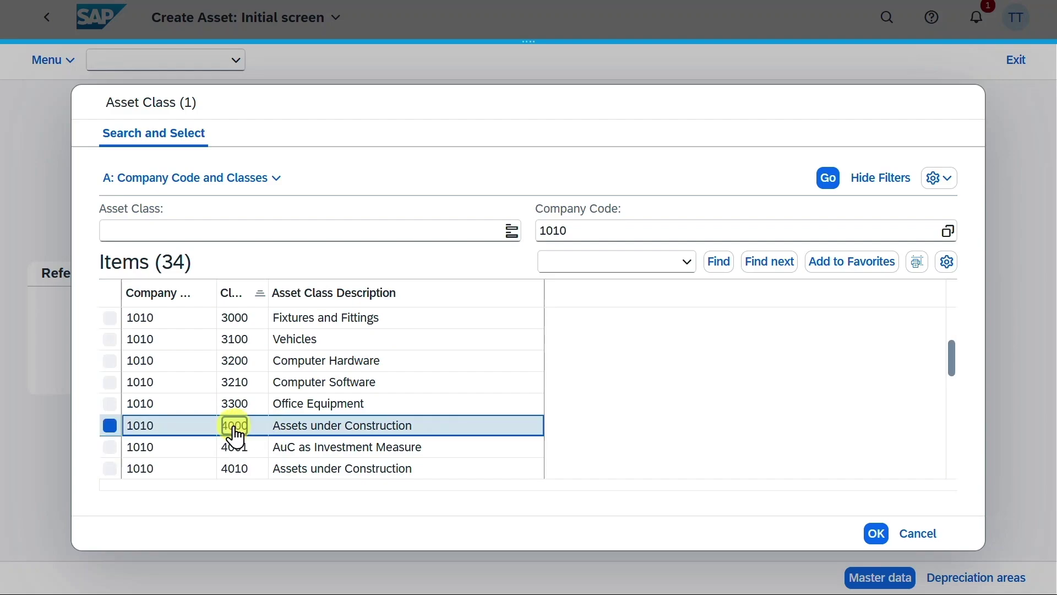
left_click(878, 533)
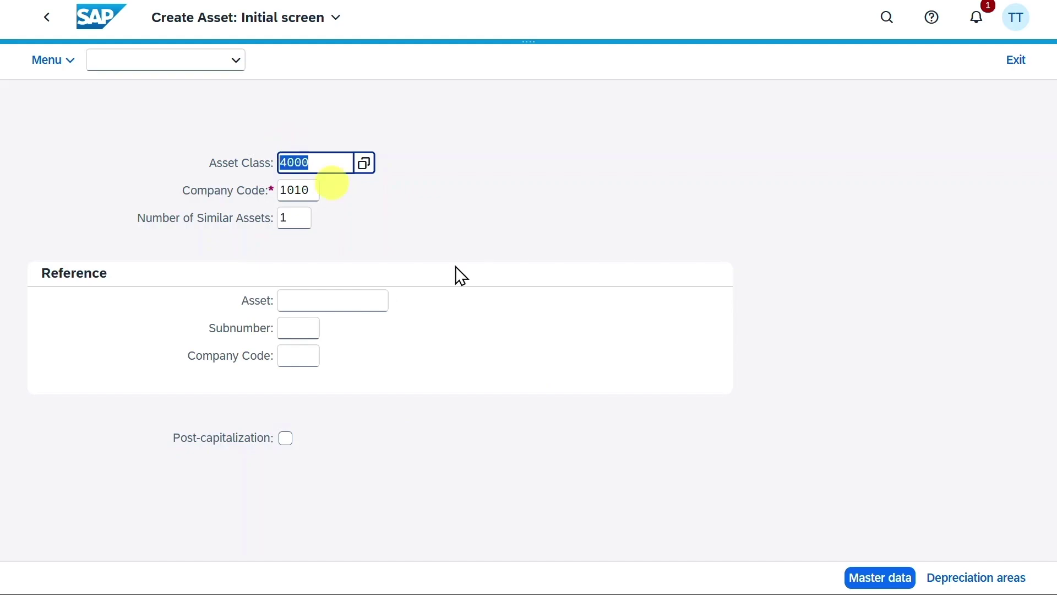
left_click(877, 578)
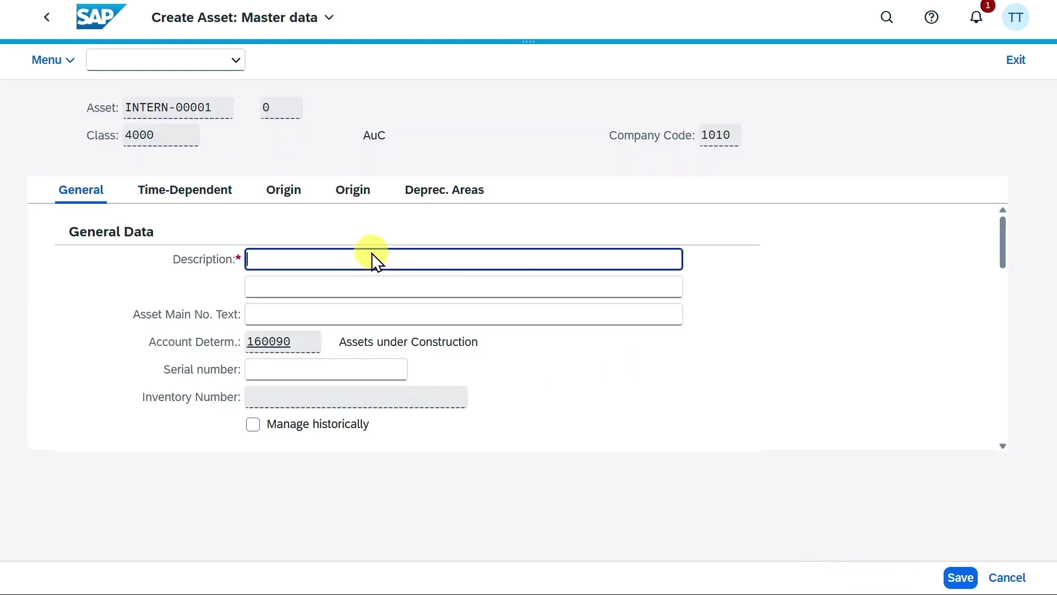
type("Test AuC")
key("Return")
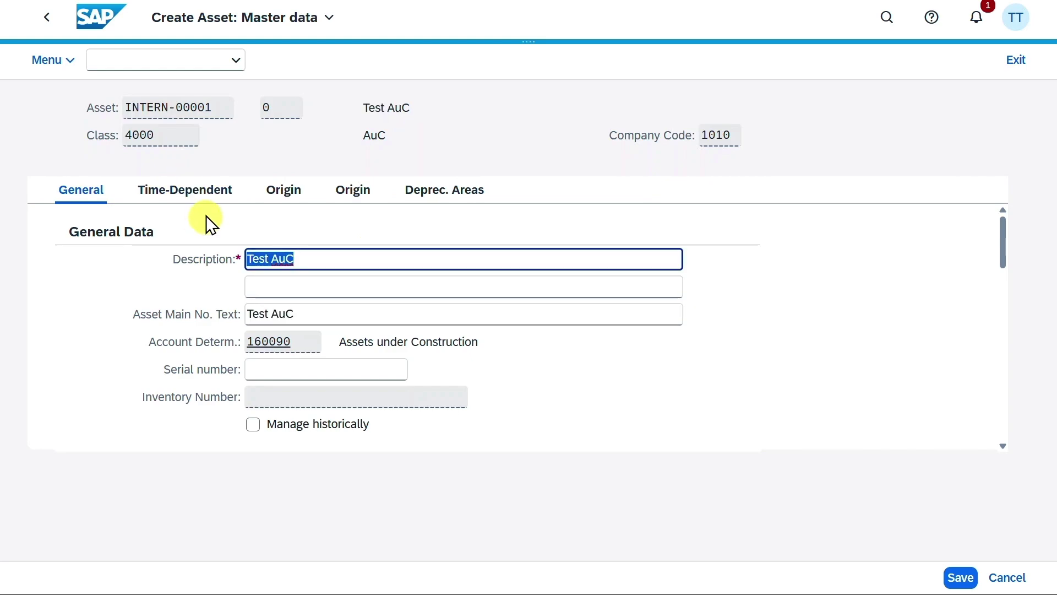
- Assign cost center 10101750 and save, creating asset 40000023
left_click(208, 195)
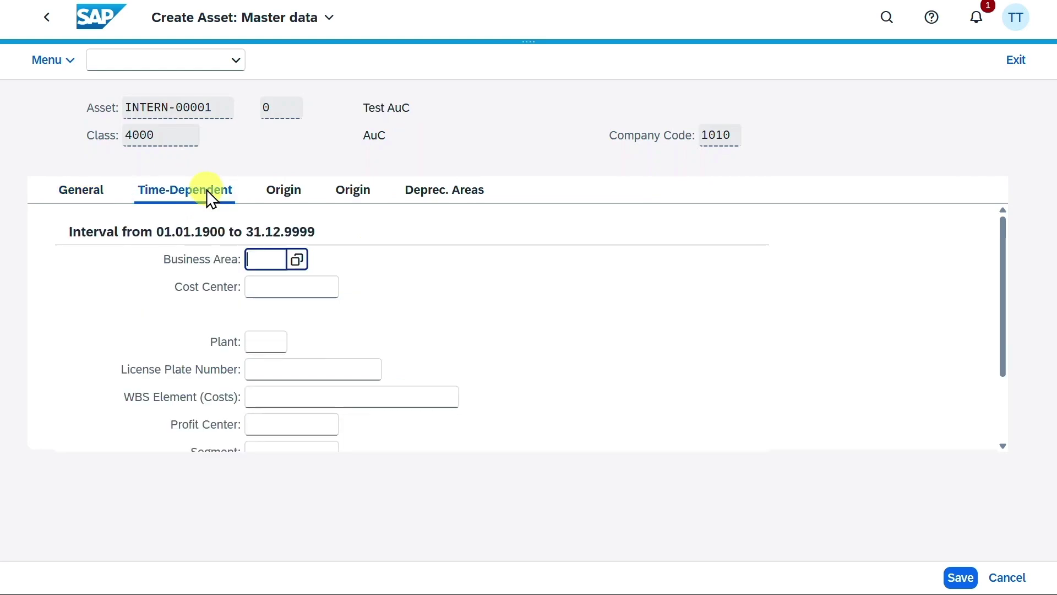
left_click(332, 290)
left_click(350, 287)
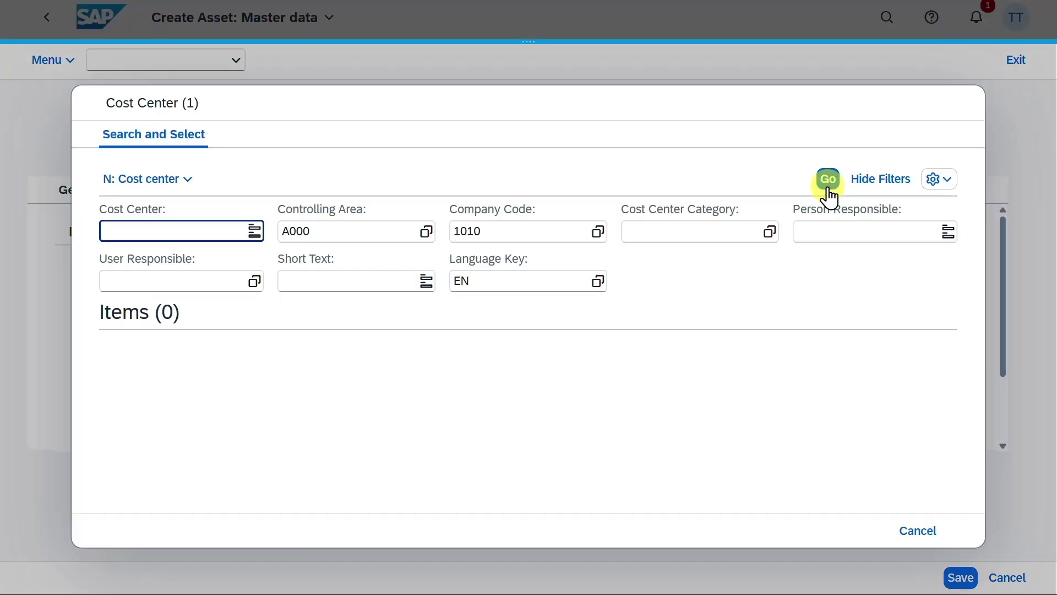
left_click(827, 178)
left_click(247, 414)
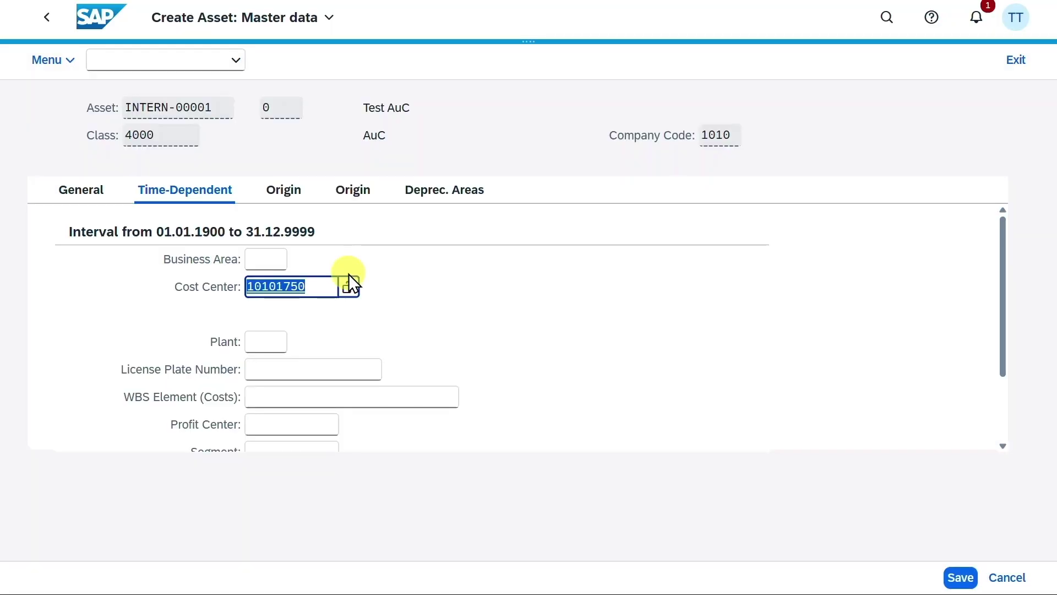
key("Return")
scroll(392, 336, "down", 2)
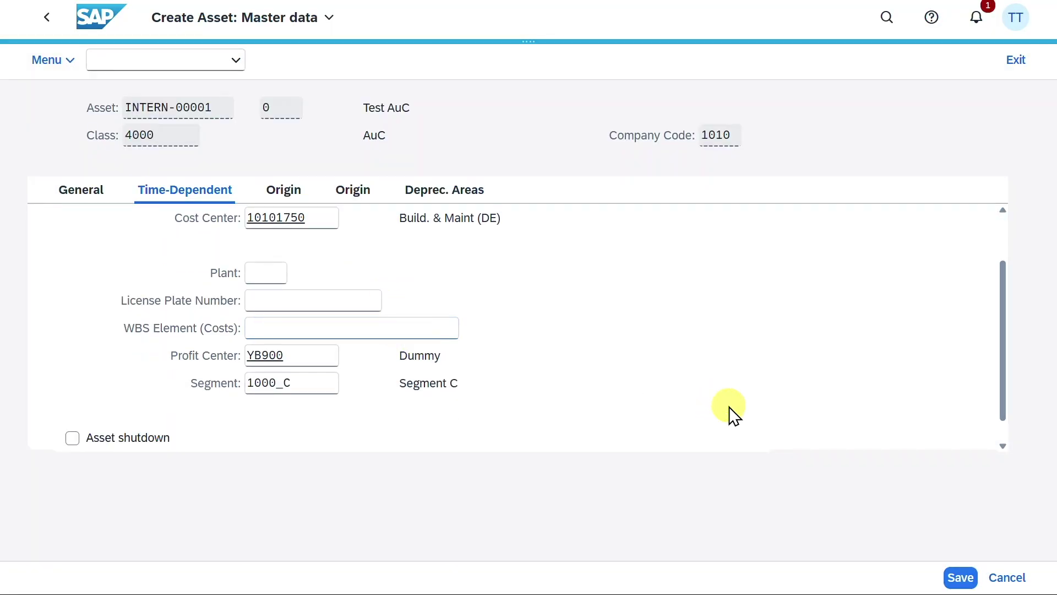
left_click(959, 577)
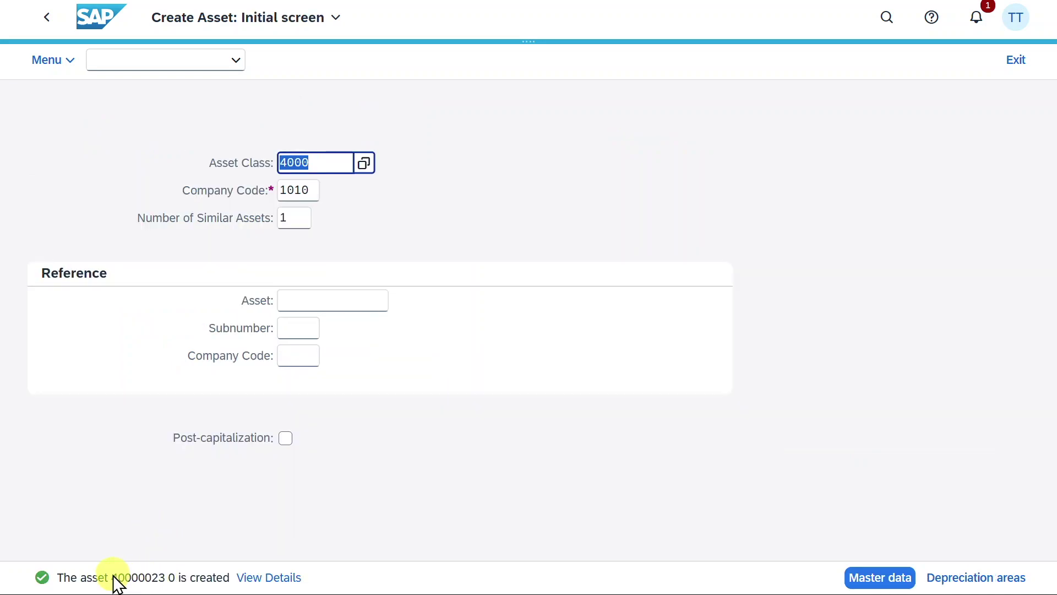
left_click_drag(113, 577, 165, 580)
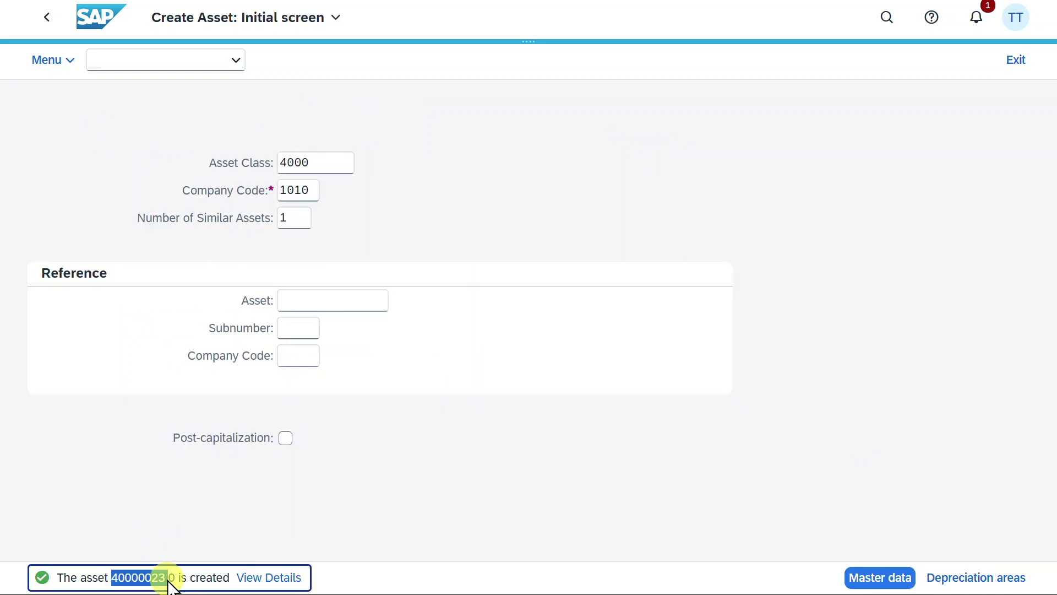
- In Post Acquisition (Non-Integrated), post to asset 40000023 with value date 08.07.2025
left_click(878, 30)
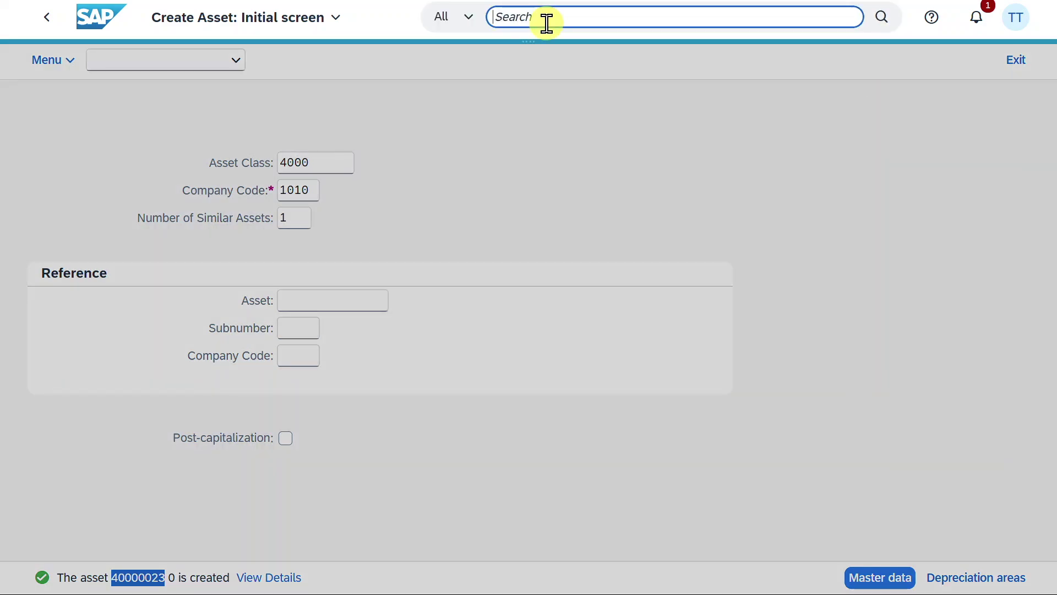
type("abzo")
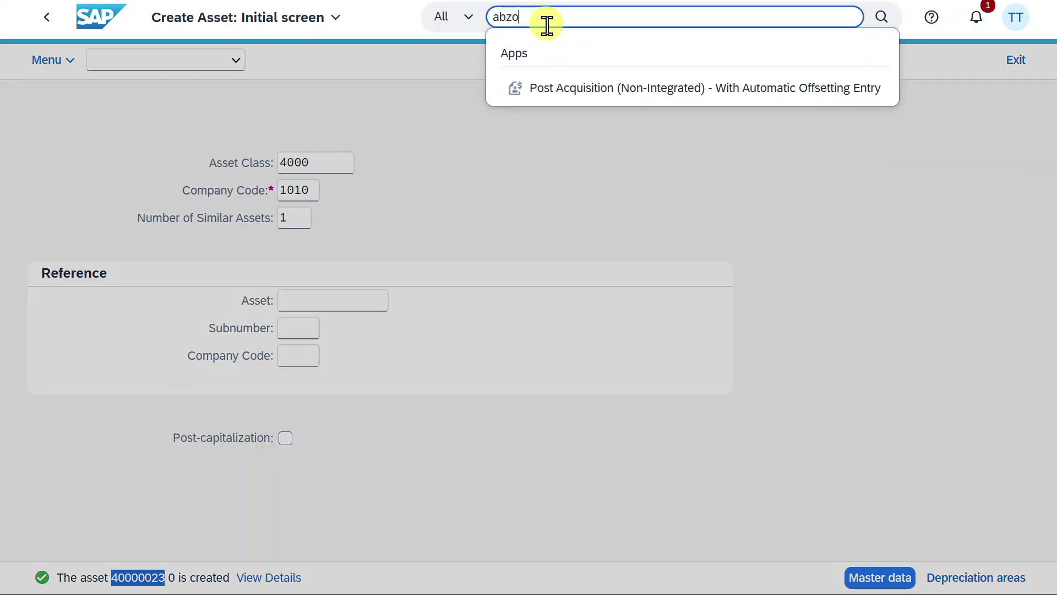
left_click(609, 88)
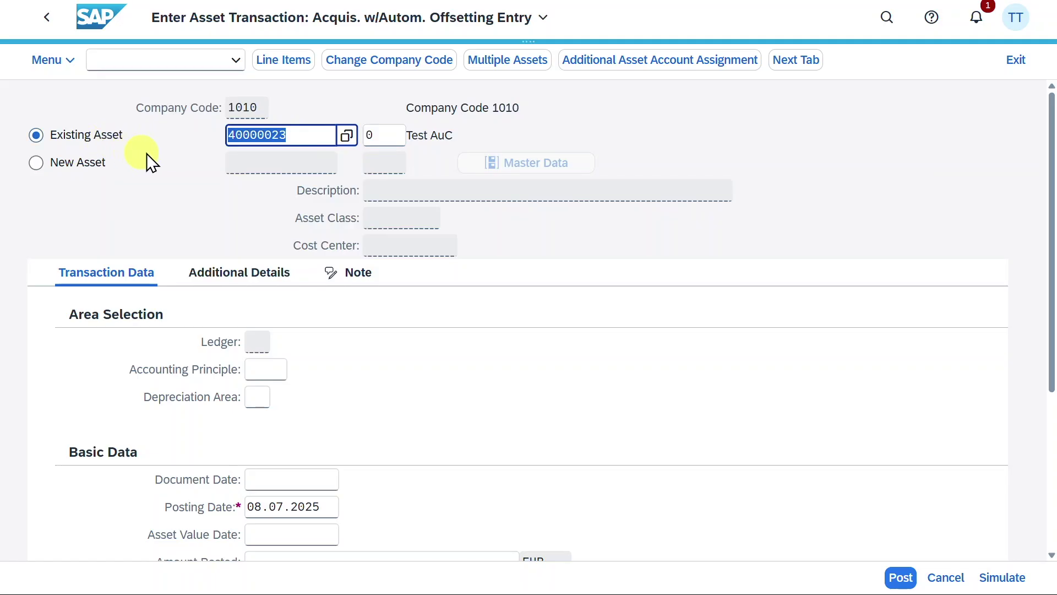
left_click(305, 130)
scroll(353, 331, "down", 3)
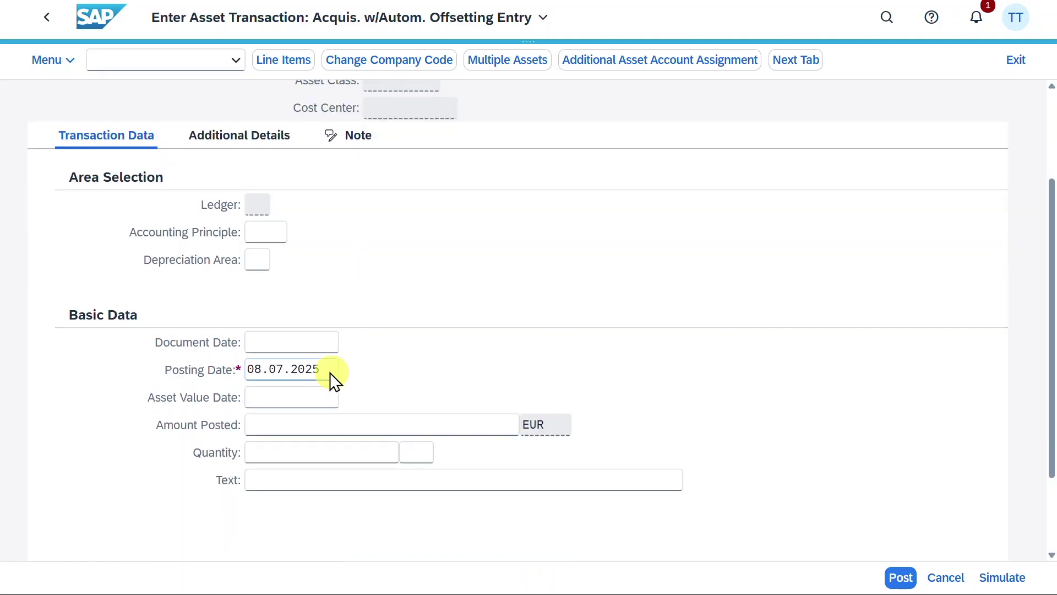
left_click(329, 372)
left_click(290, 340)
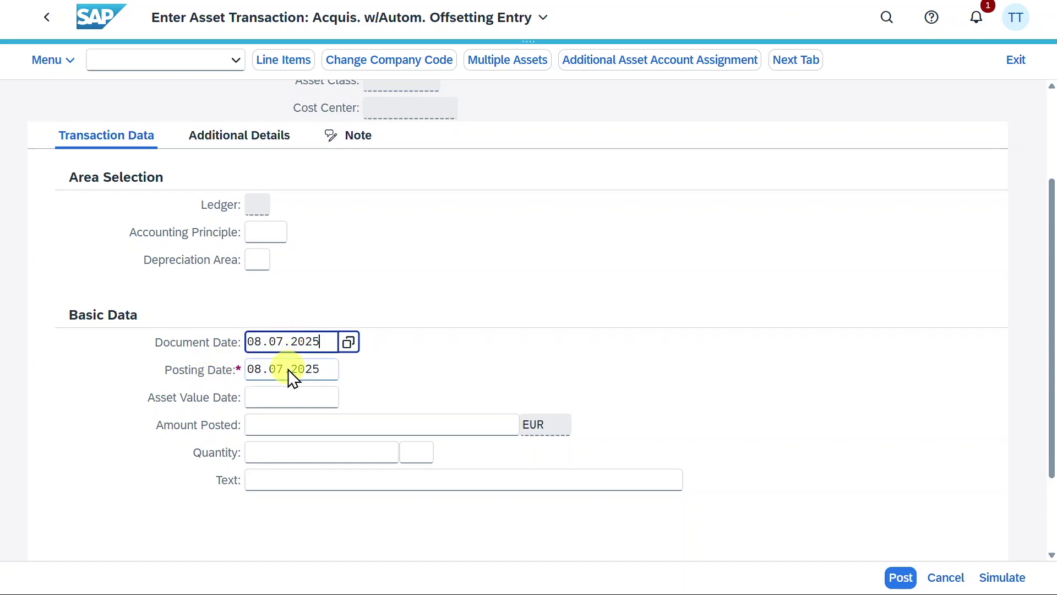
left_click(296, 401)
type("08.07.2025")
left_click(326, 422)
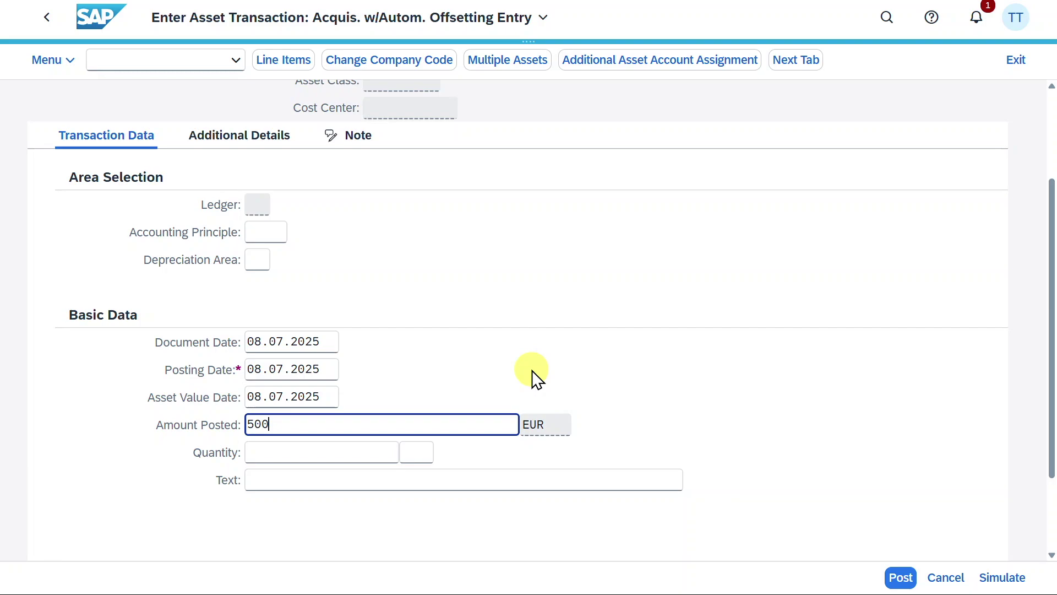
left_click(897, 578)
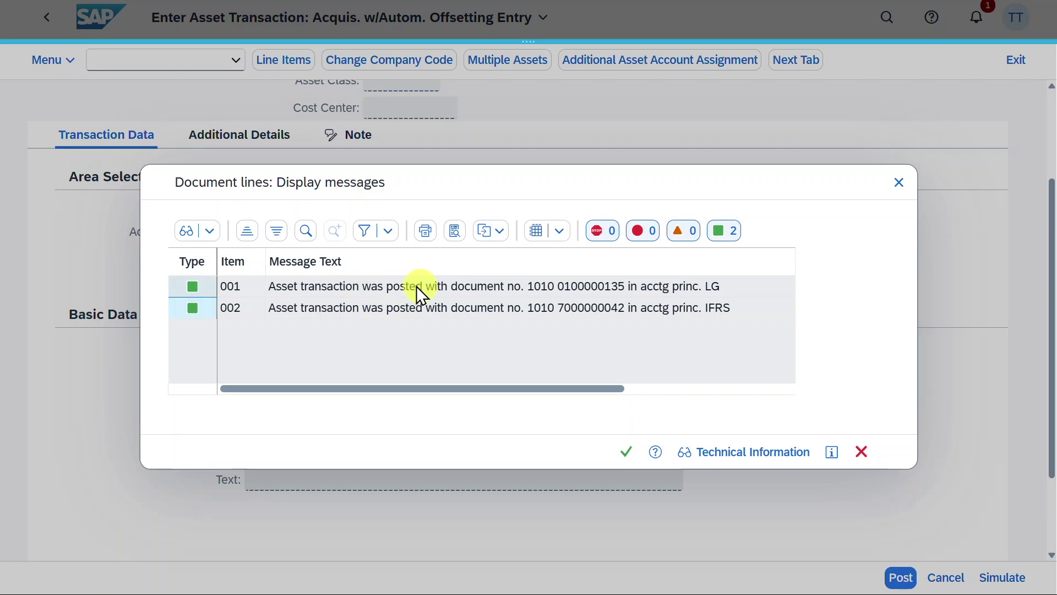
left_click(627, 452)
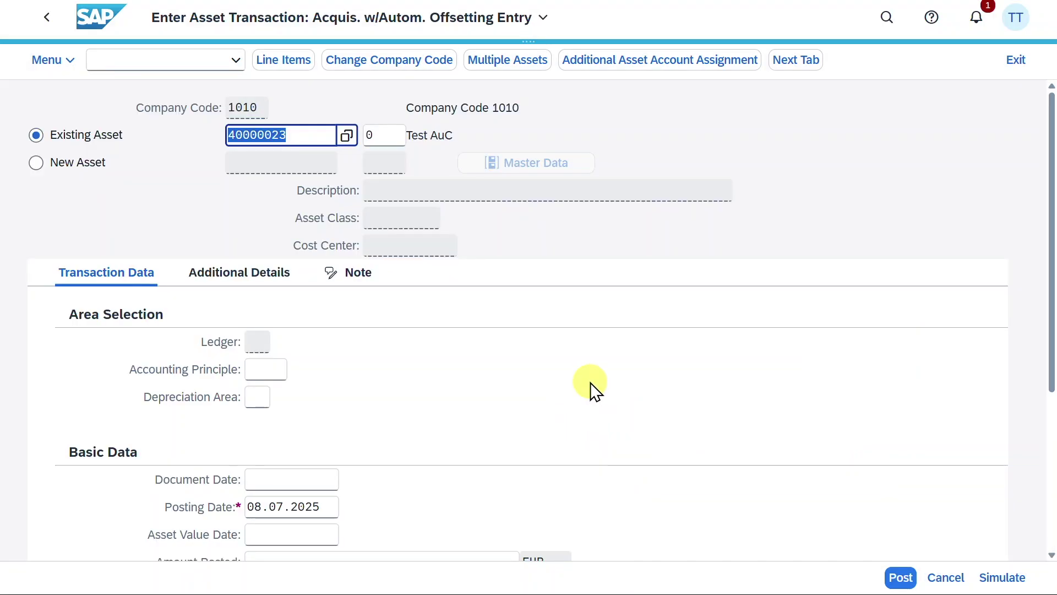
- Post the 10.000,00 EUR acquisition again and close the posting messages
scroll(336, 275, "down", 2)
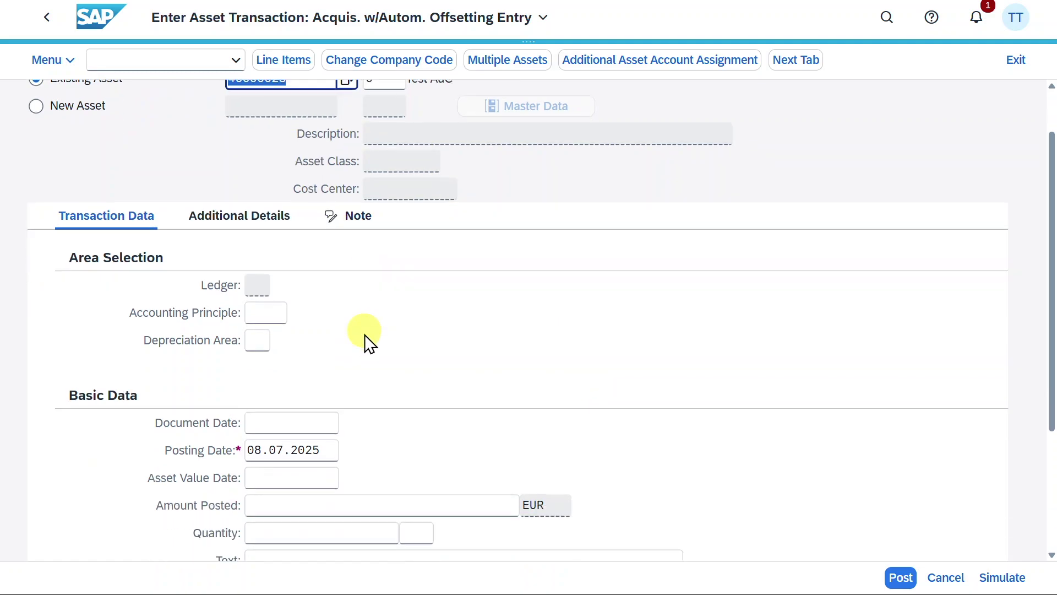
left_click(333, 439)
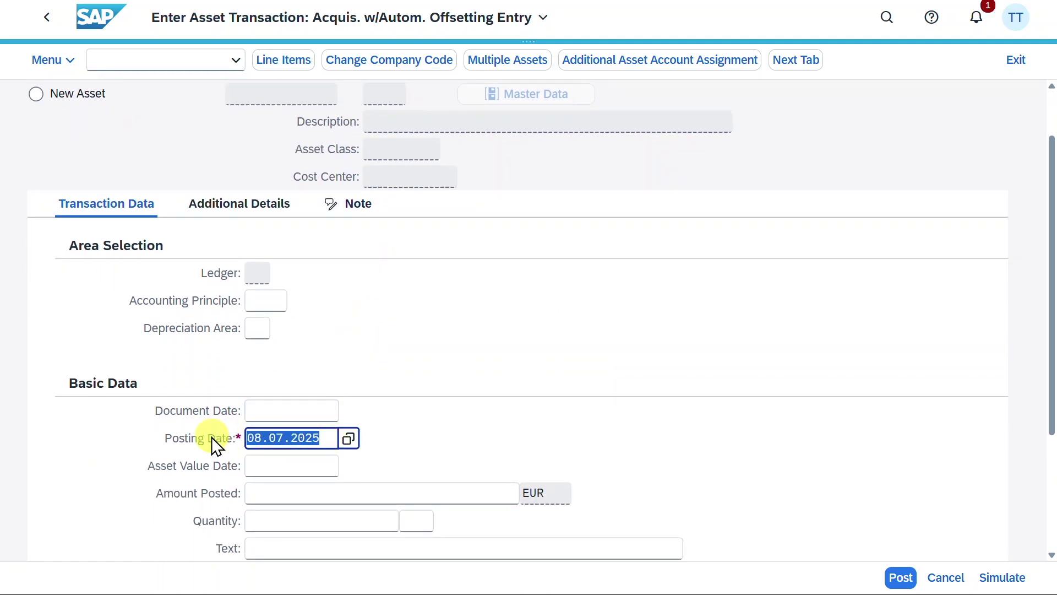
left_click(304, 409)
key("Return")
scroll(785, 527, "down", 2)
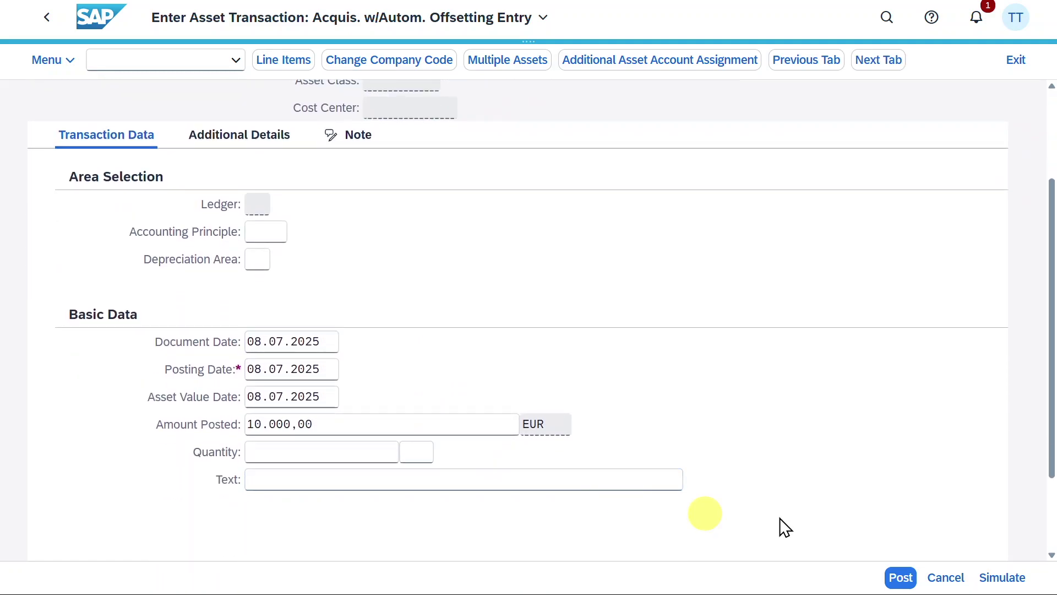
left_click(900, 576)
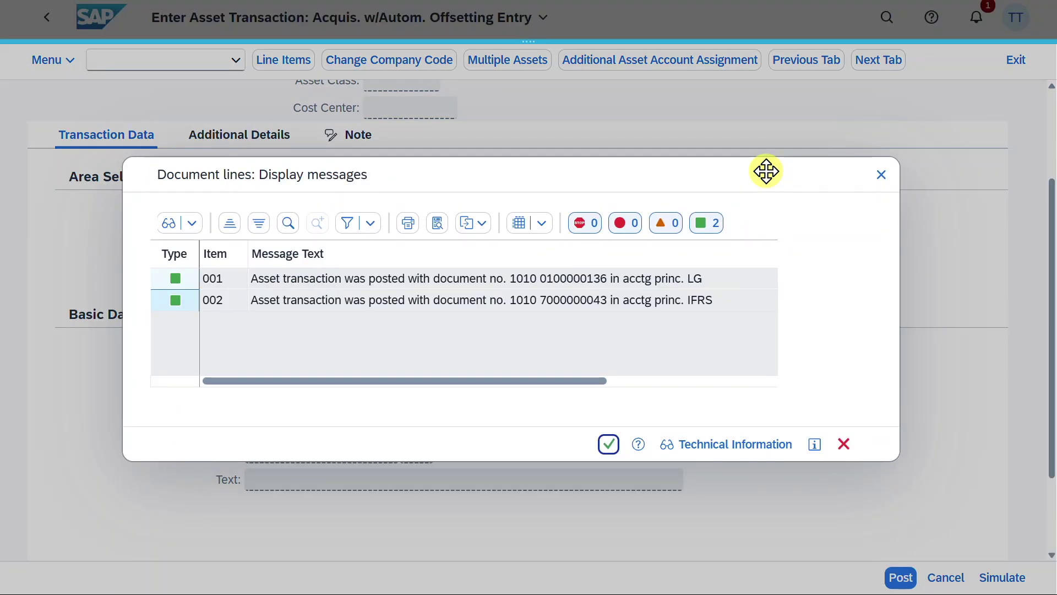
left_click(881, 175)
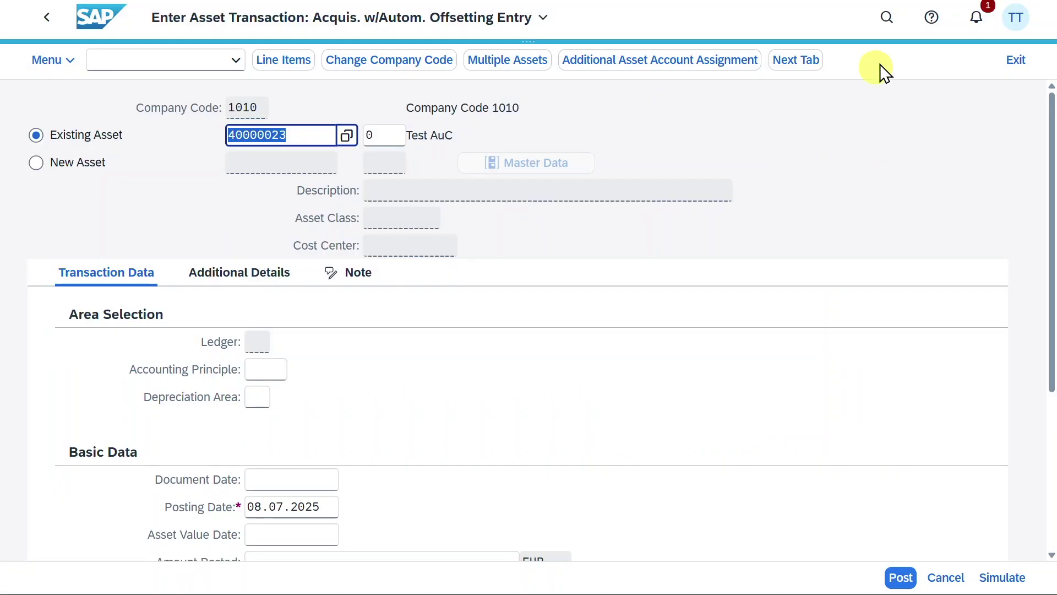
- Open Asset Explorer (aw01n) for asset 40000023 and inspect its transactions and 15.000,00 acquisition value
left_click(888, 21)
type("aw01n")
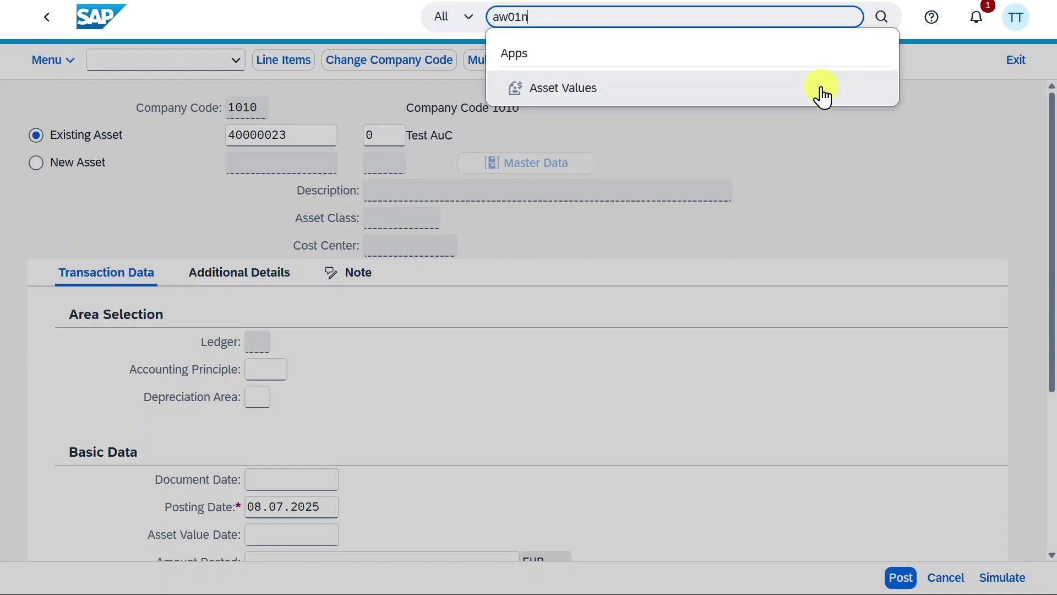
left_click(822, 89)
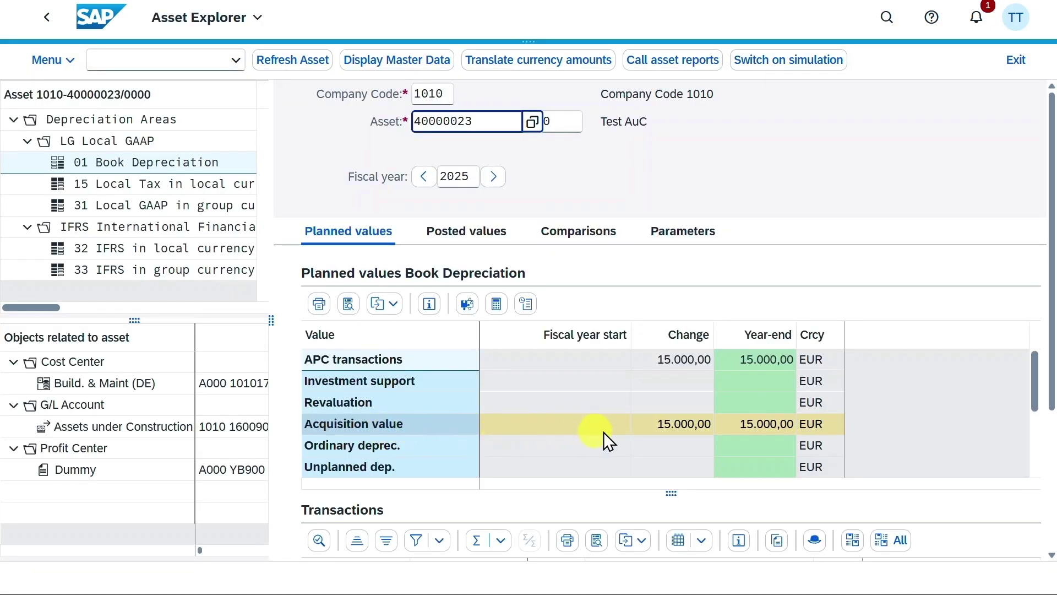
left_click(1052, 398)
left_click_drag(1052, 398, 1051, 500)
left_click(349, 443)
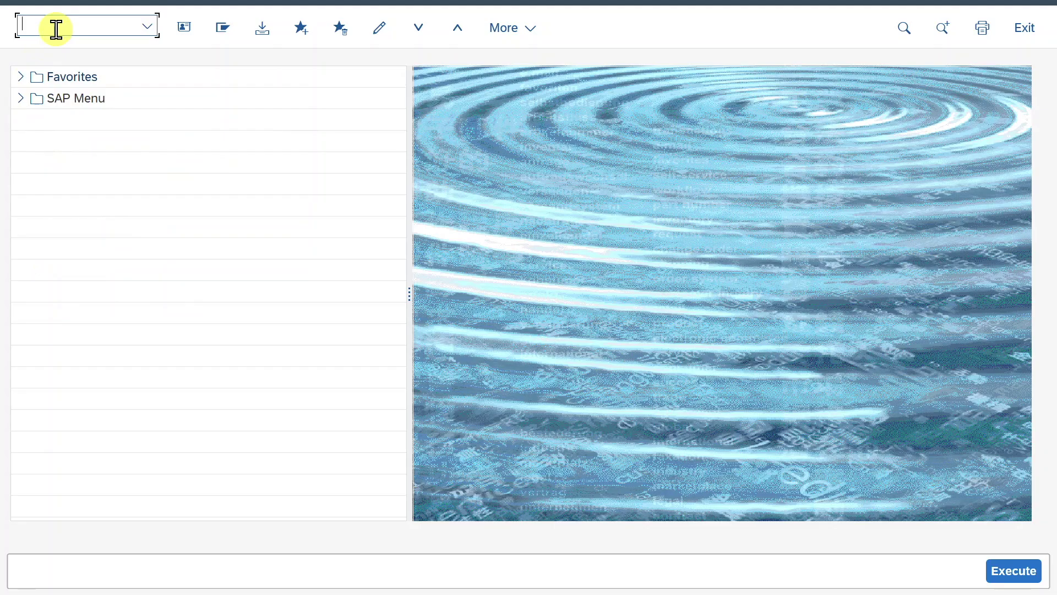
- Run SPRO and open Define Asset Classes under Financial Accounting > Asset Accounting > Organizational Structures
type("spro")
key("Return")
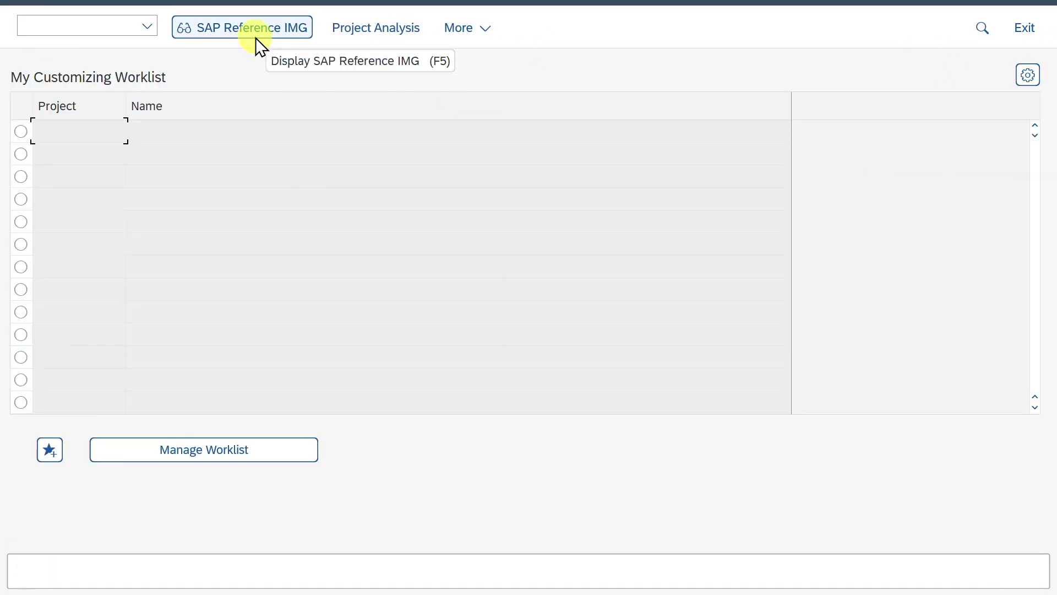
left_click(255, 36)
left_click(59, 124)
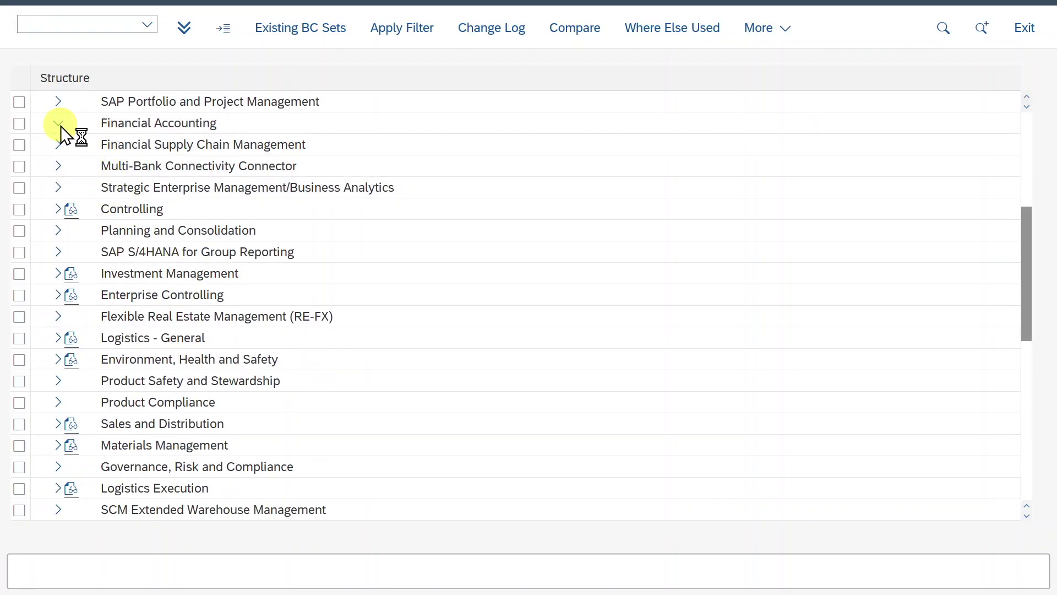
left_click(73, 318)
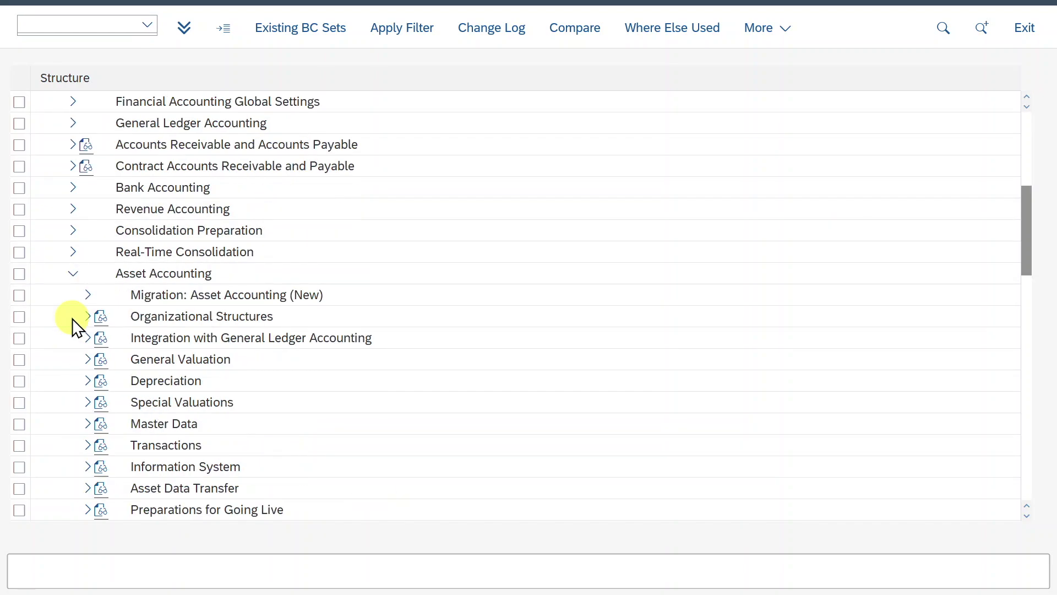
left_click(87, 316)
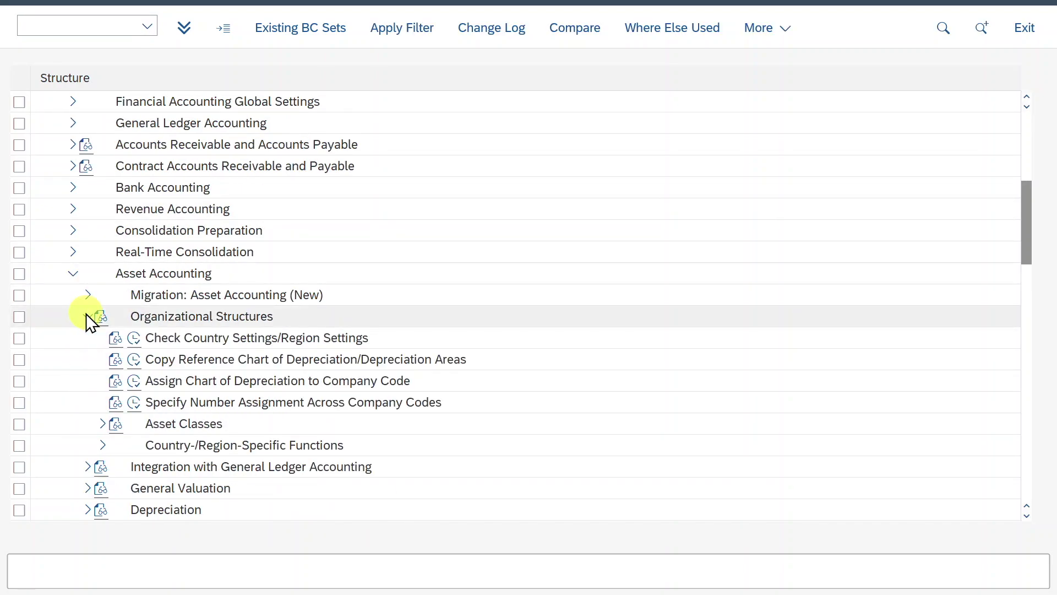
left_click(104, 424)
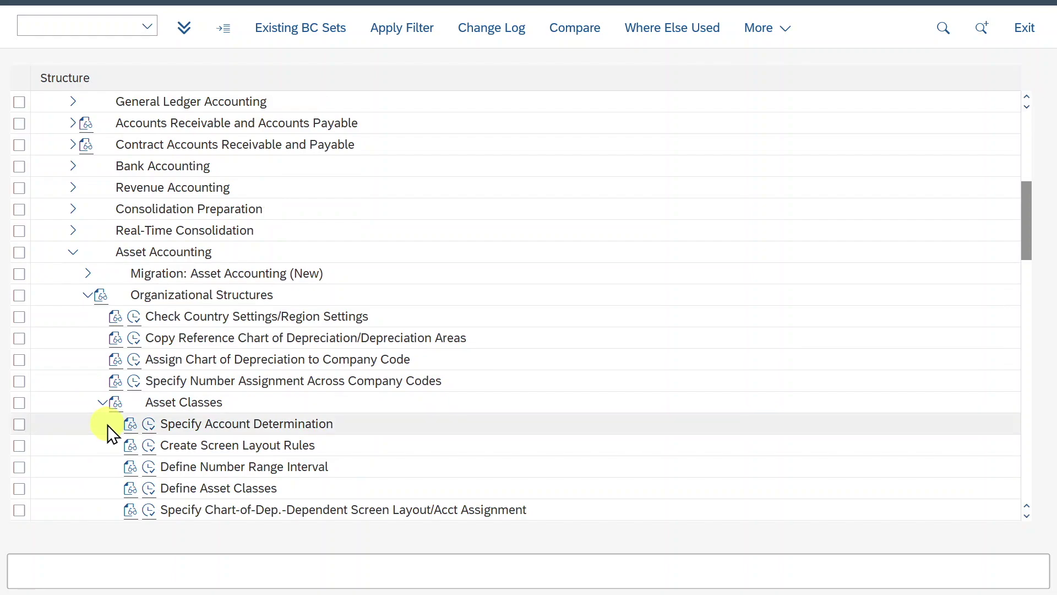
left_click(153, 493)
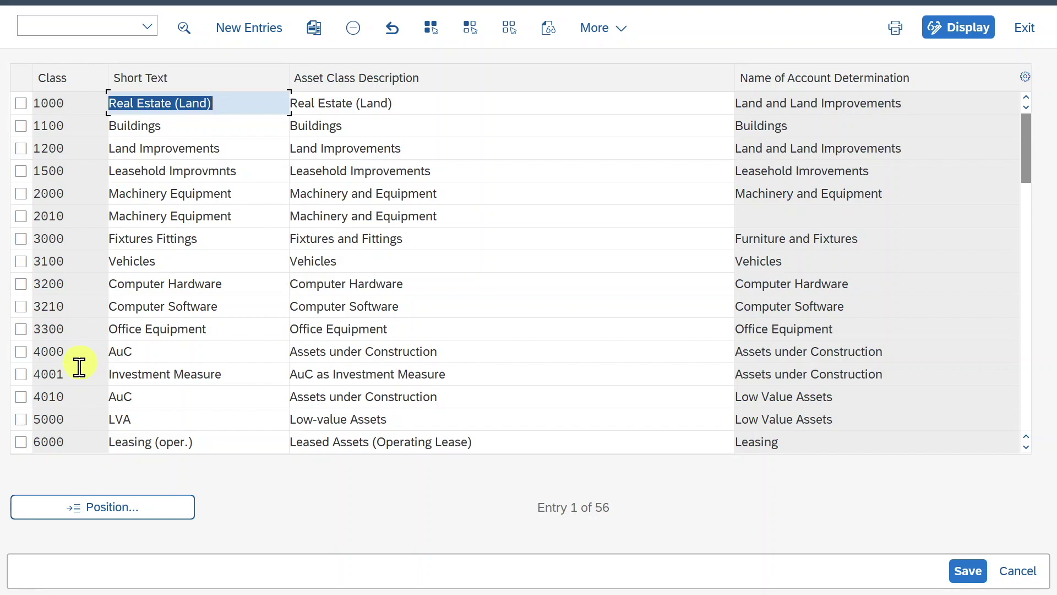
- Open asset class 4000 AuC details and review its Status of AuC setting
double_click(73, 359)
scroll(247, 375, "down", 3)
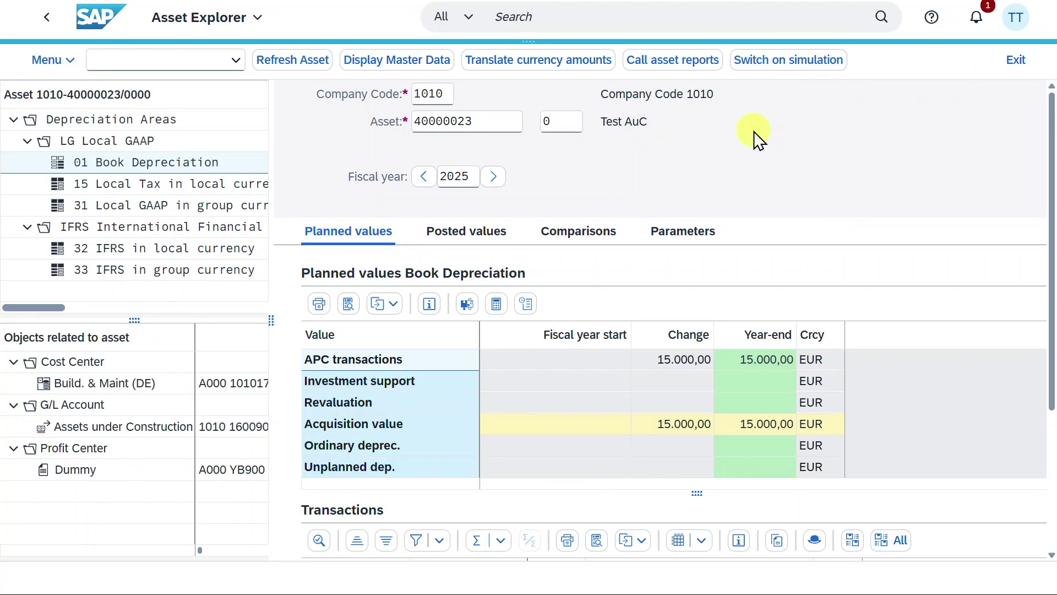
left_click(680, 21)
- Start a class 1100 Buildings asset in company code 1010 described 'Fixed Asset'
type("as01")
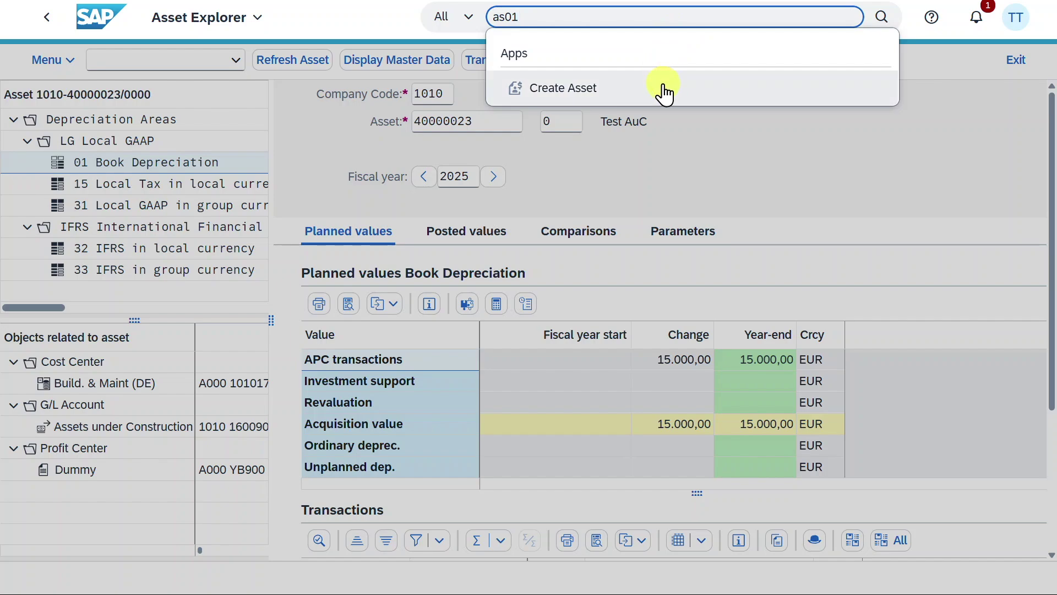
left_click(665, 87)
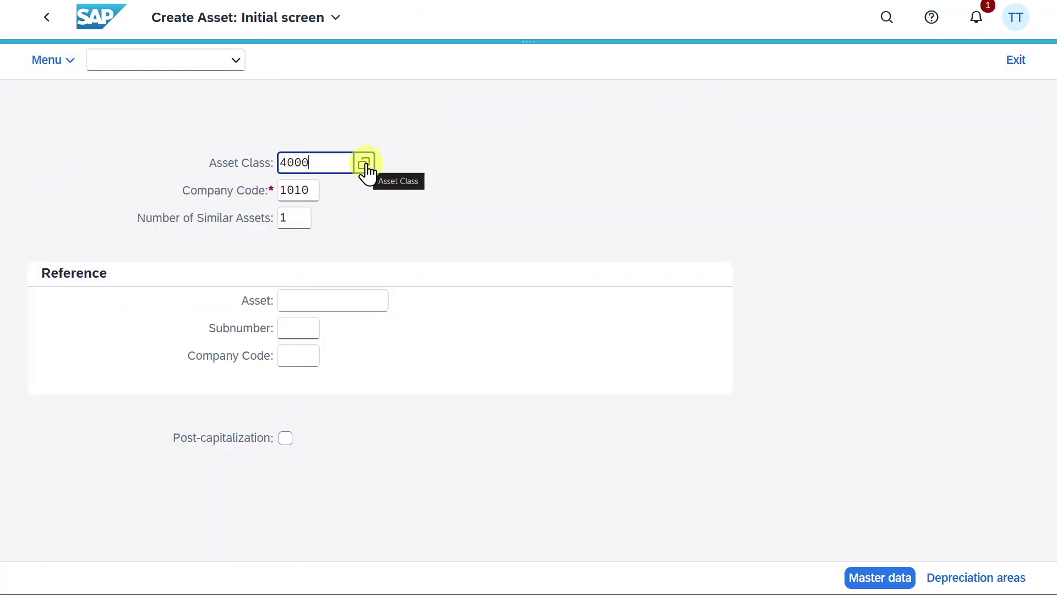
left_click(364, 164)
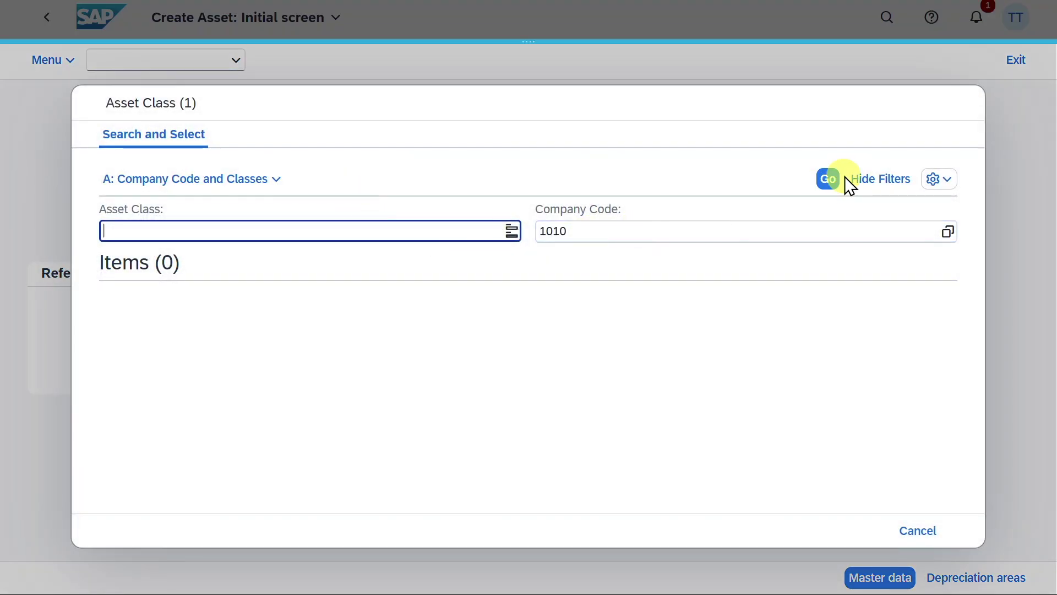
left_click(829, 179)
double_click(263, 335)
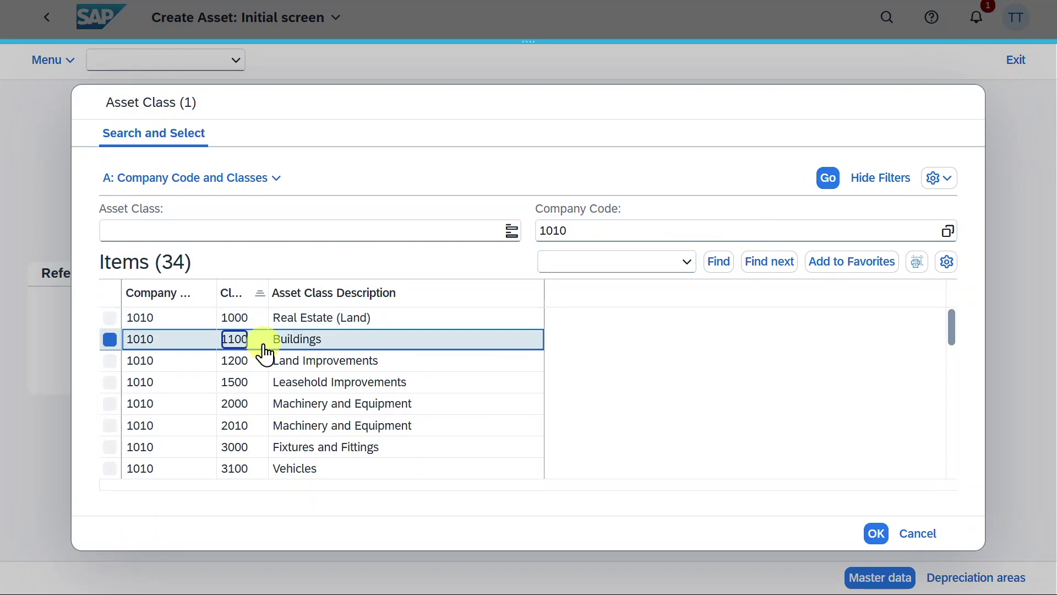
left_click(865, 576)
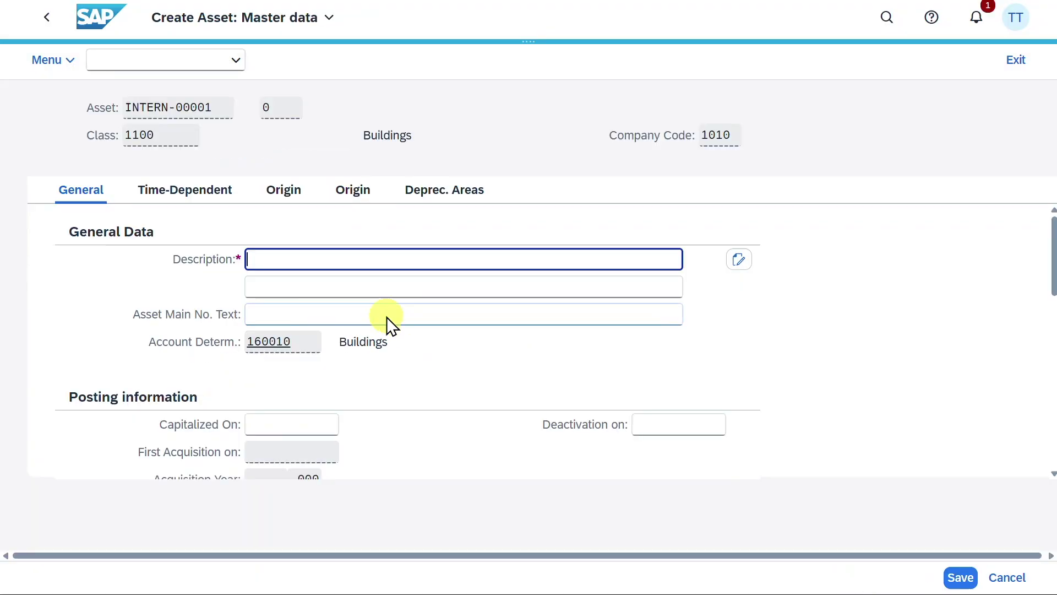
type("Fixed Asset")
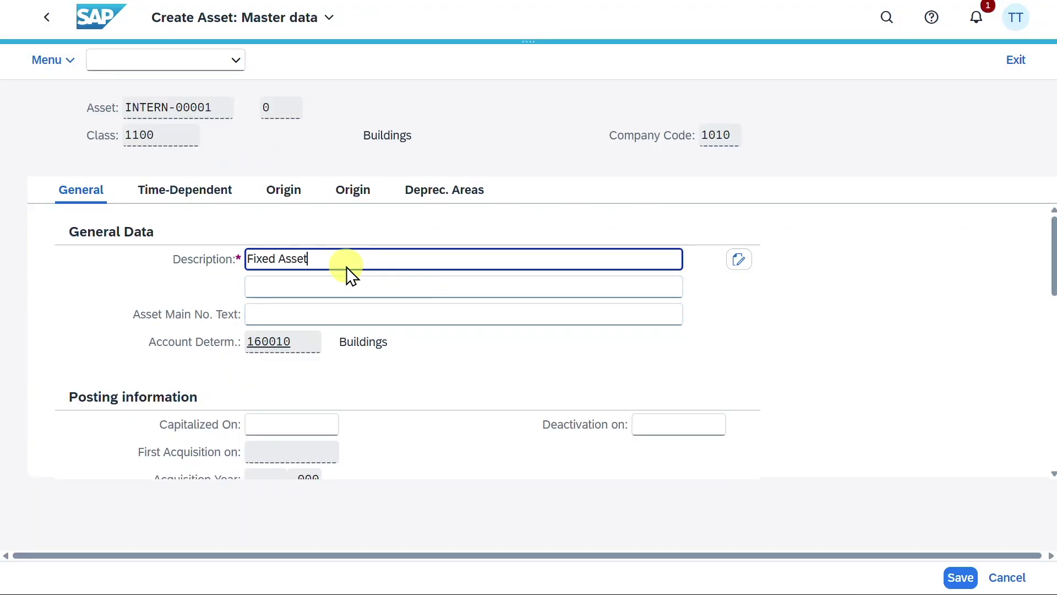
key("Return")
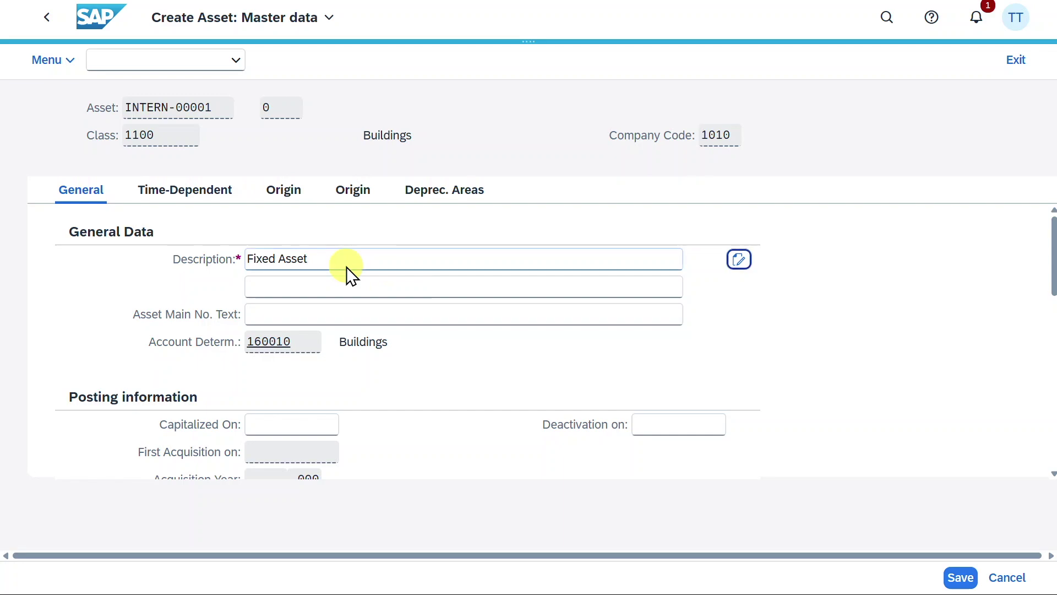
- Assign cost center 10101750 BUILD. & MAINT and save, creating asset 10000029
left_click(217, 199)
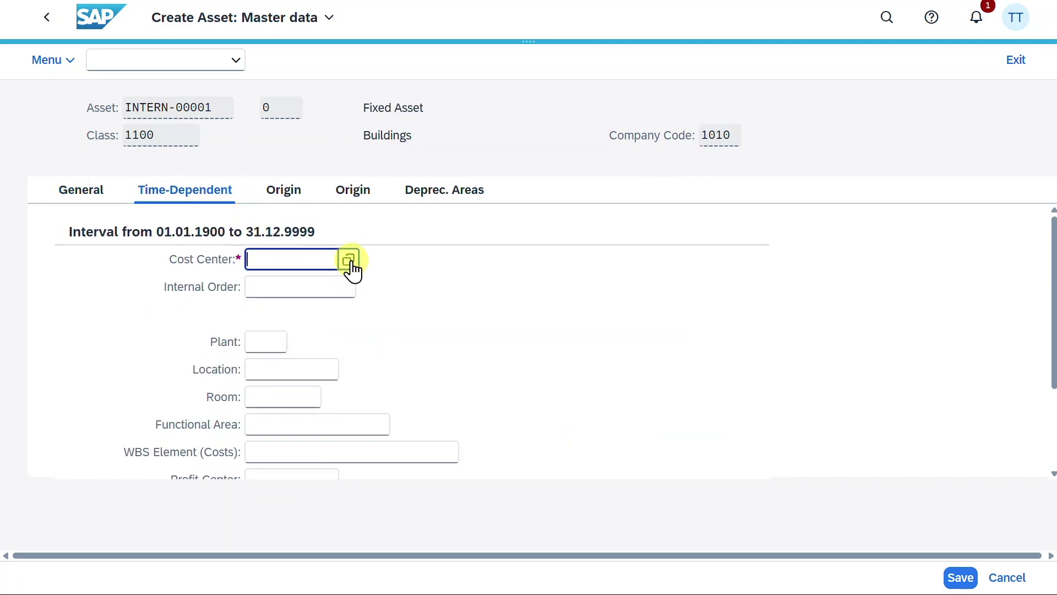
left_click(348, 259)
left_click(828, 179)
left_click(660, 419)
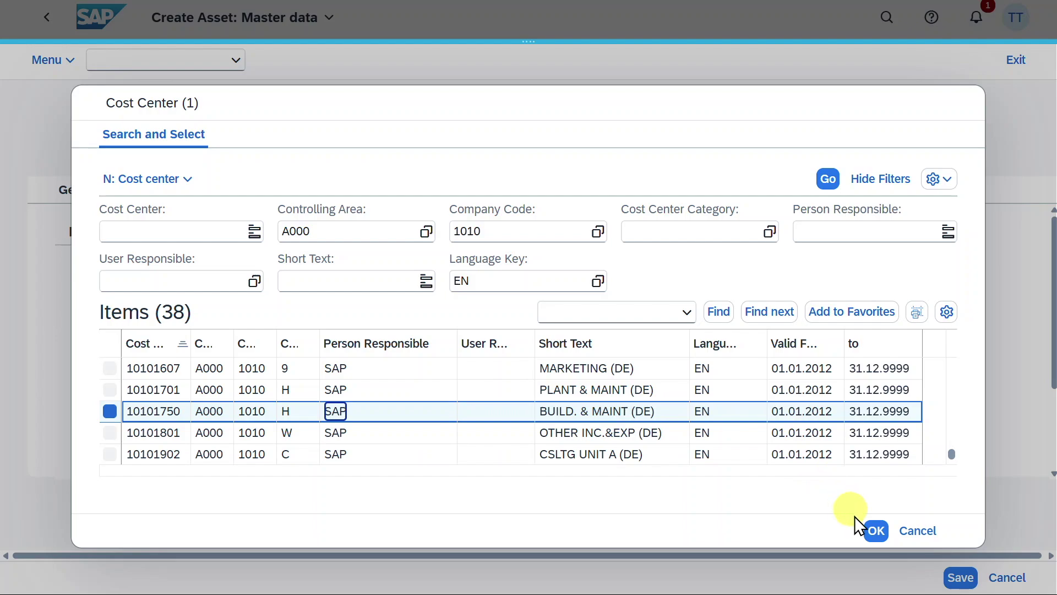
left_click(876, 530)
left_click(970, 578)
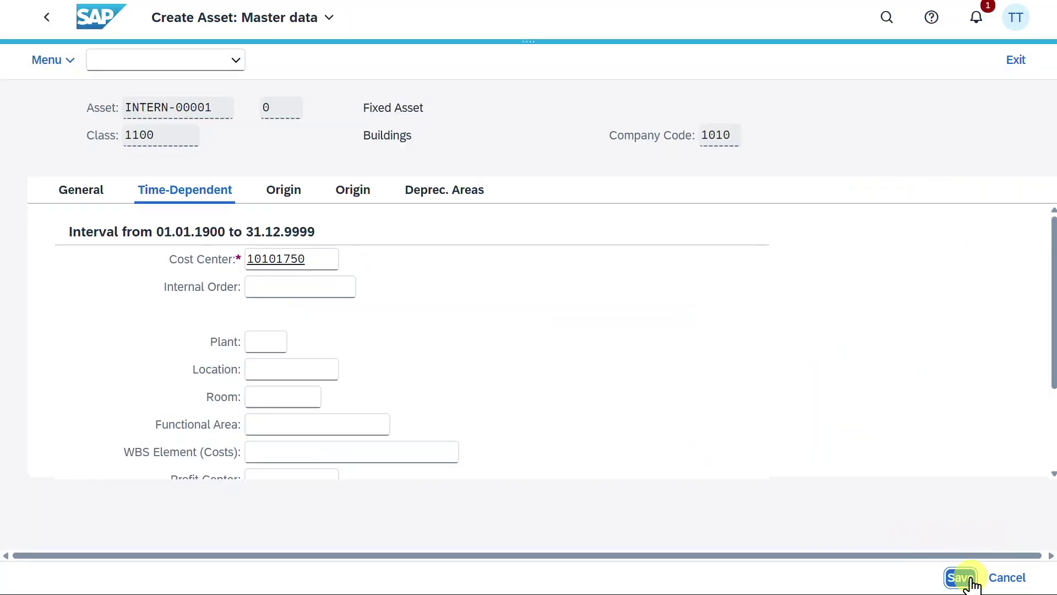
left_click_drag(165, 578, 112, 582)
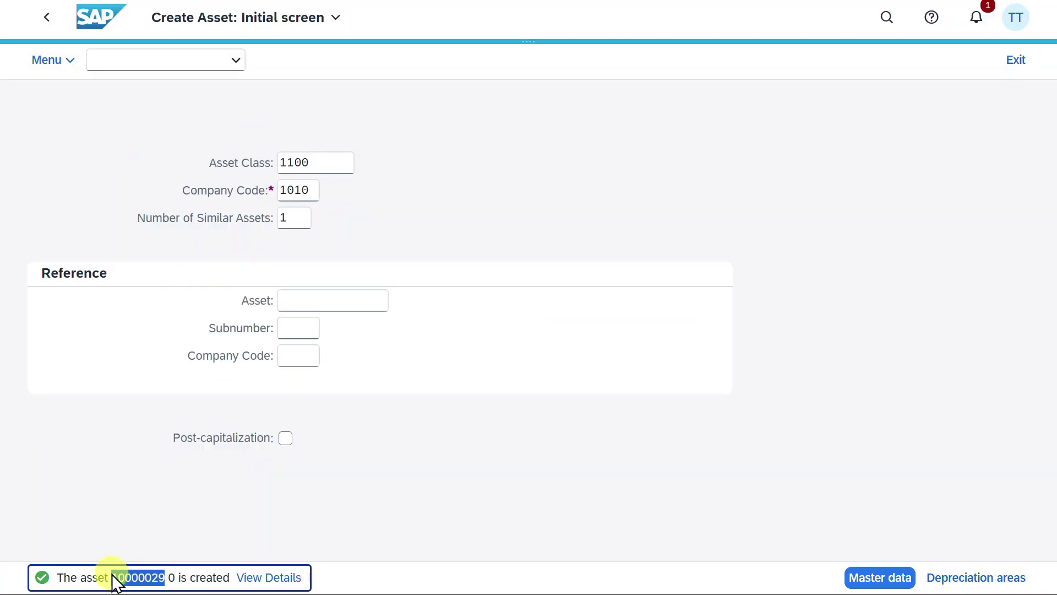
left_click(887, 18)
- Open AuC settlement (aiab) for asset 40000023 and execute it to list the line items
type("aiab")
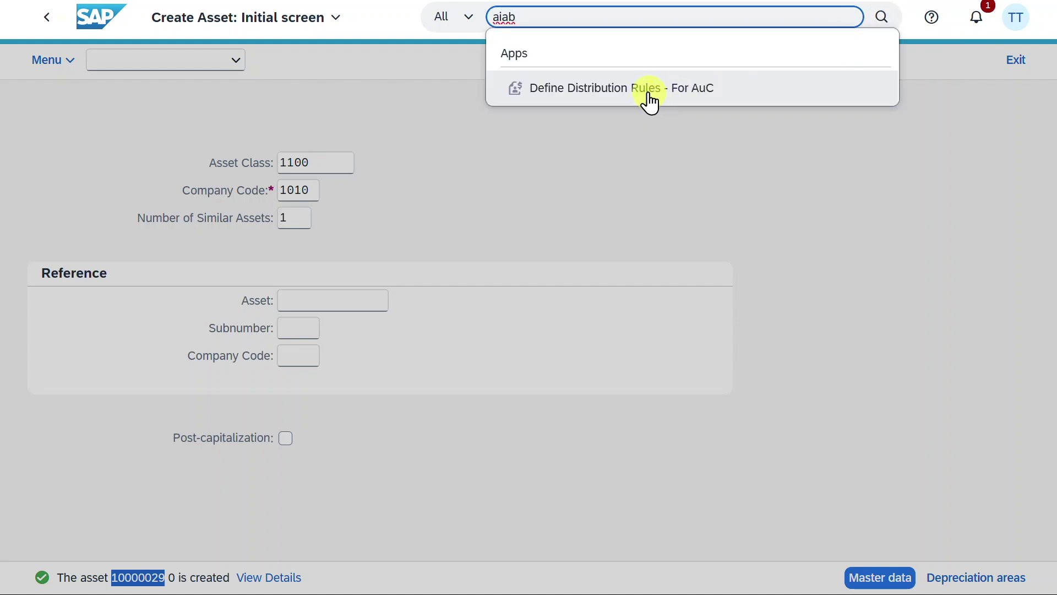
left_click(651, 103)
left_click(272, 191)
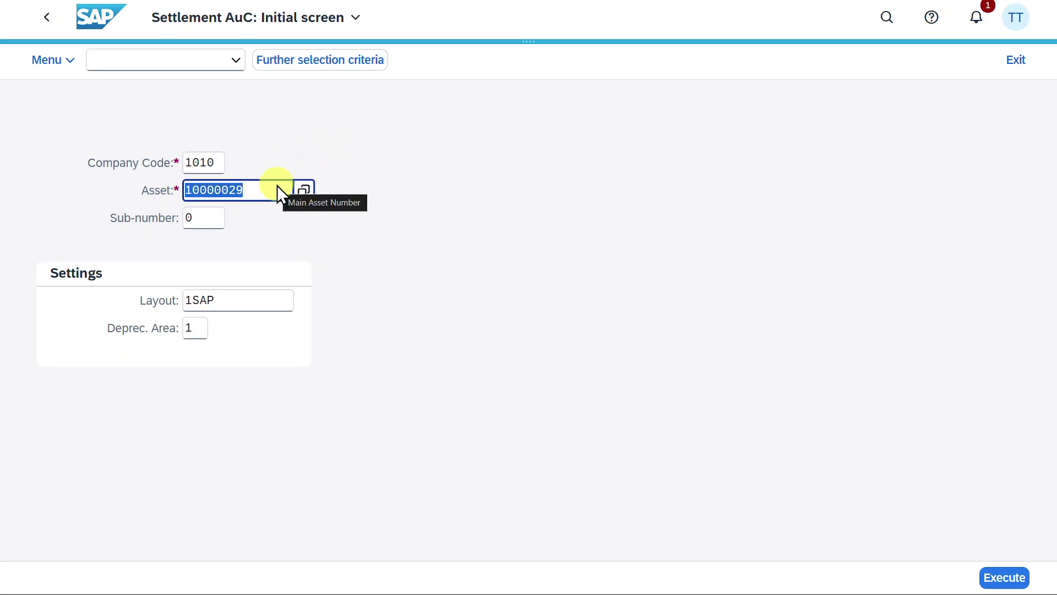
type("40000023")
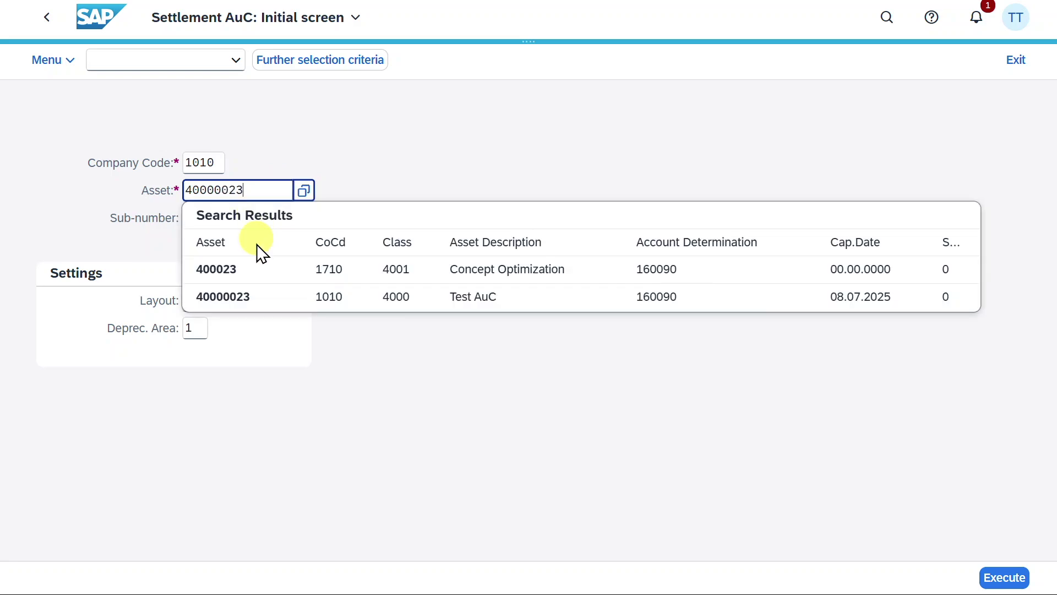
left_click(269, 295)
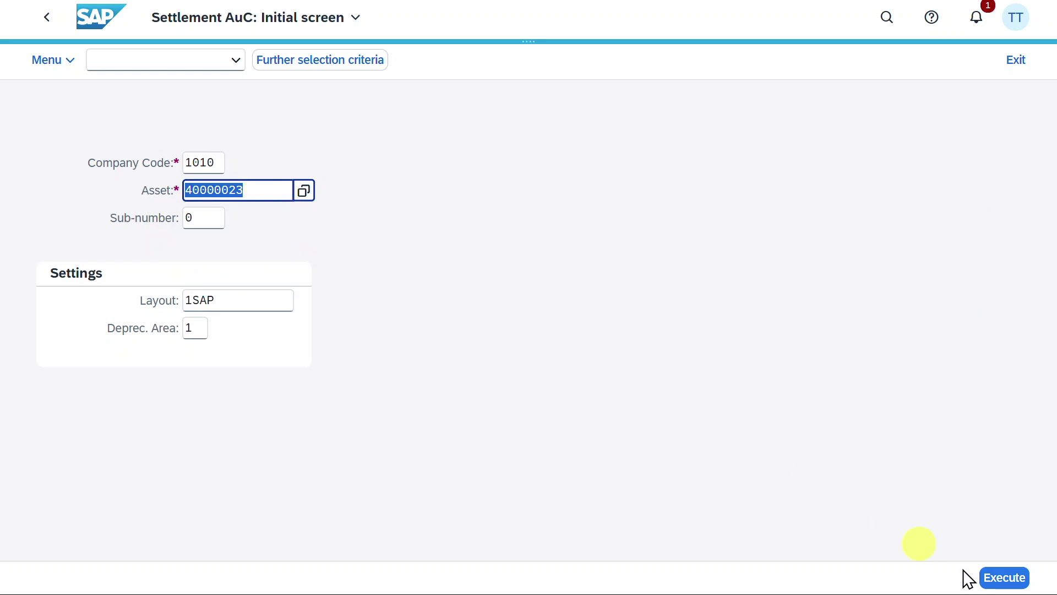
left_click(1003, 578)
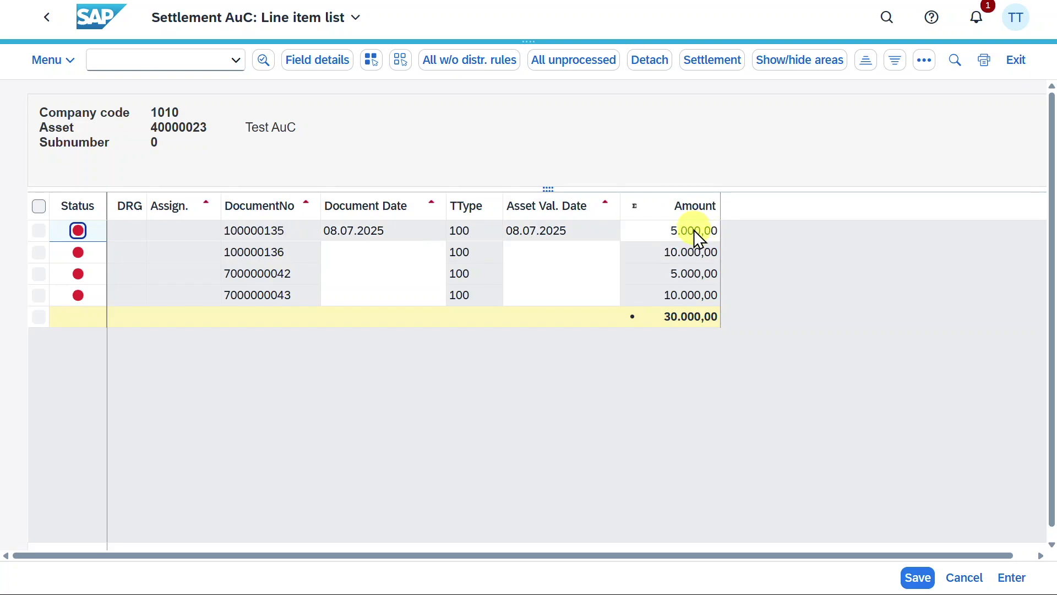
- Give document 100000135 a settlement rule with first receiver asset 10000029
left_click(39, 234)
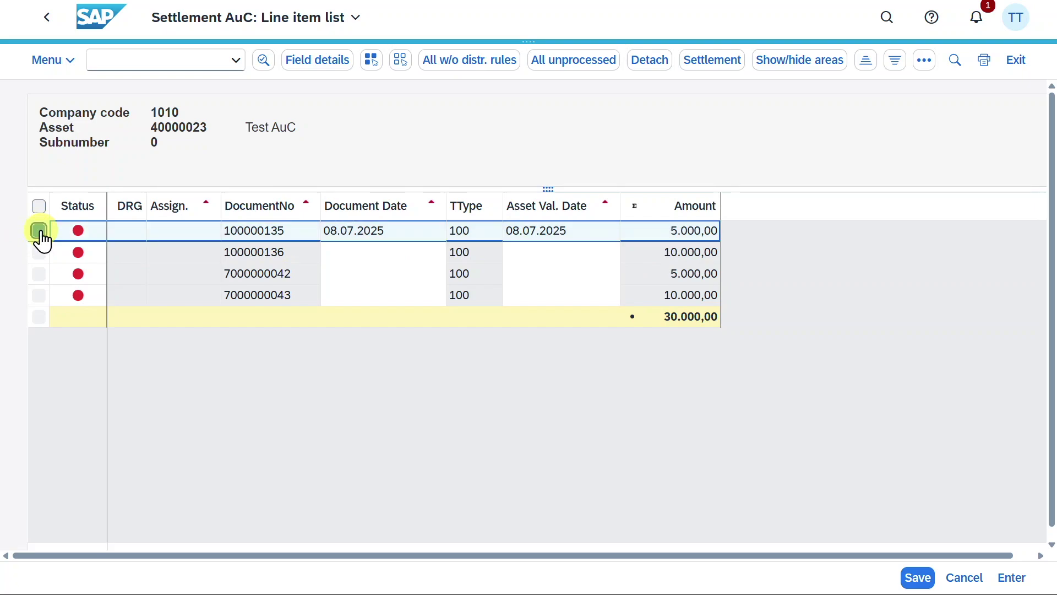
left_click(1008, 578)
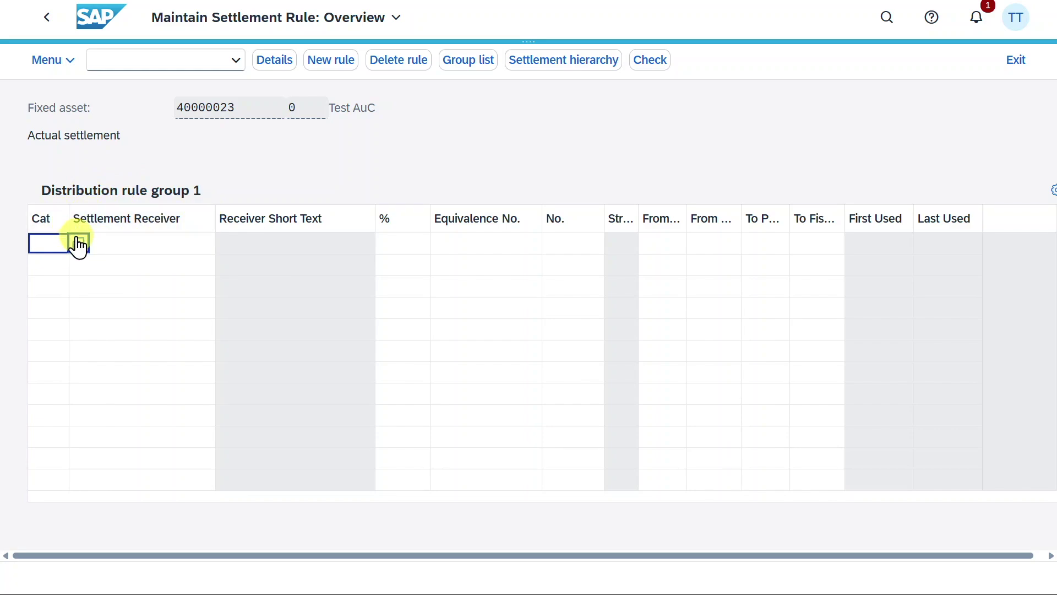
left_click(78, 243)
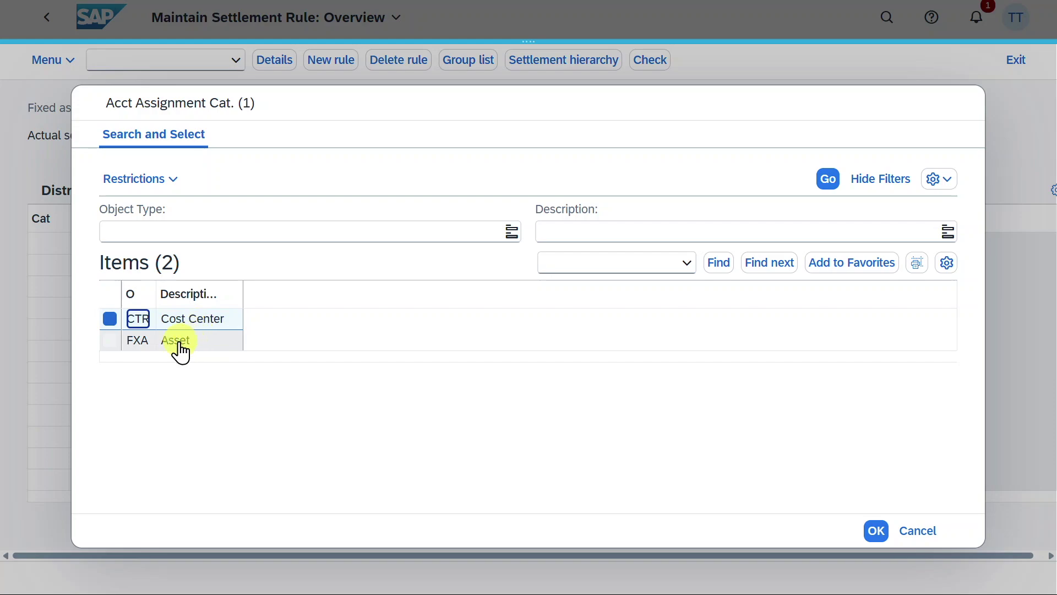
left_click(146, 342)
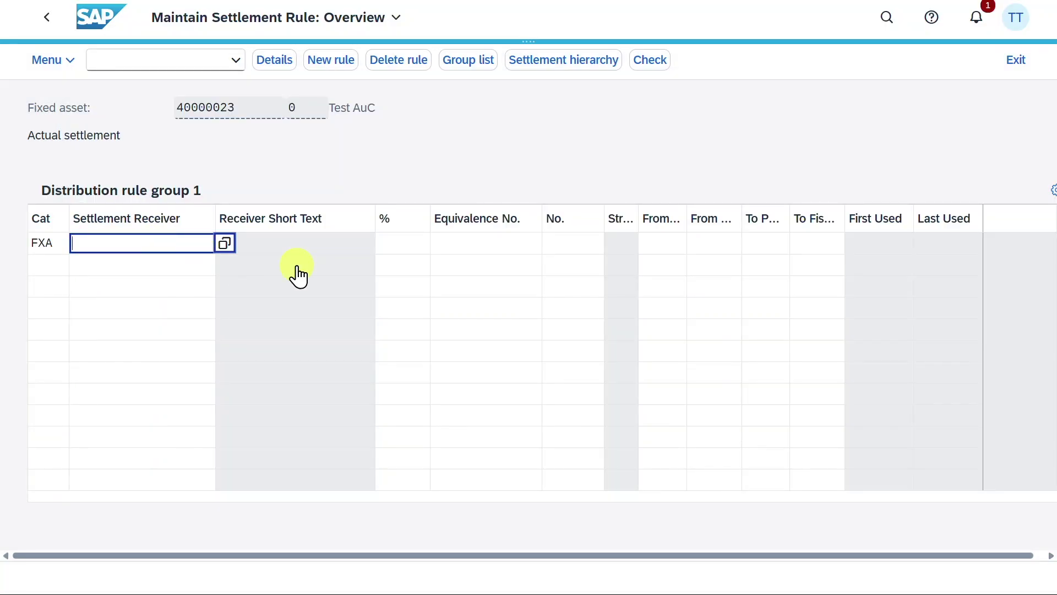
type("10000029")
key("Return")
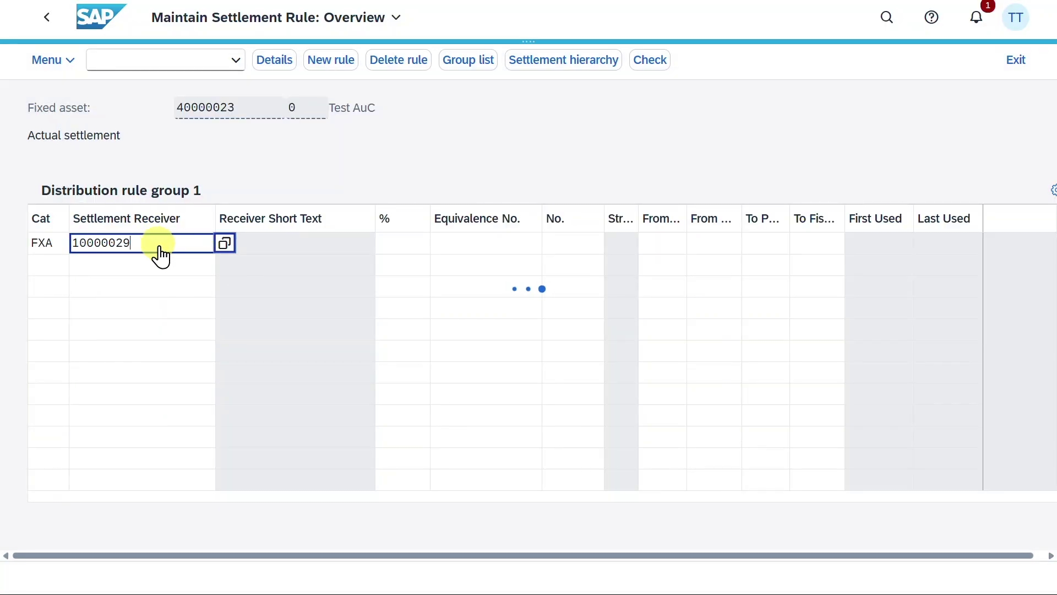
left_click(424, 255)
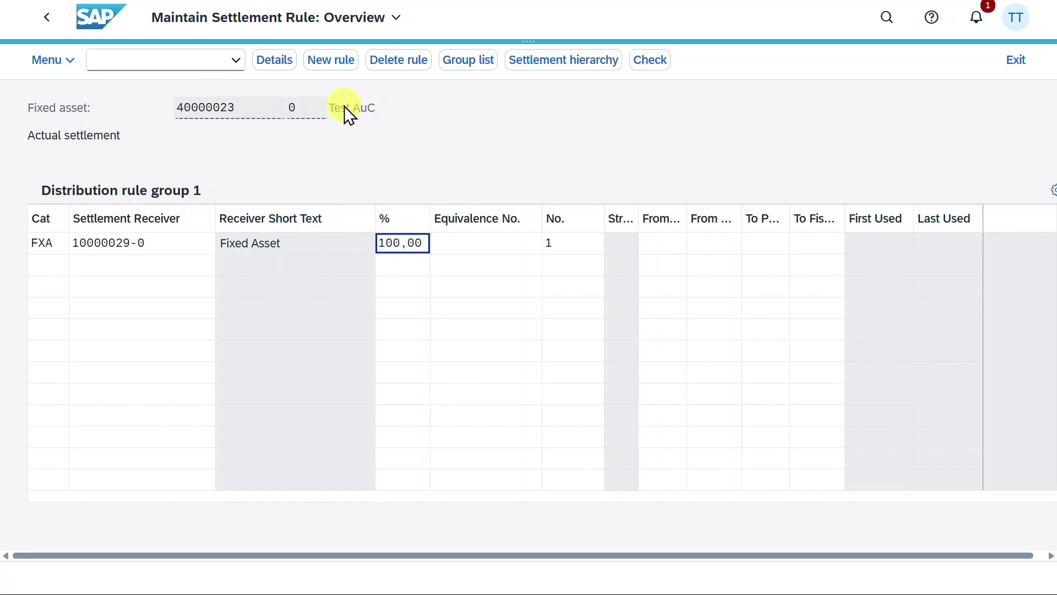
- Add a second FXA rule for receiver asset 10000030-0
left_click(158, 268)
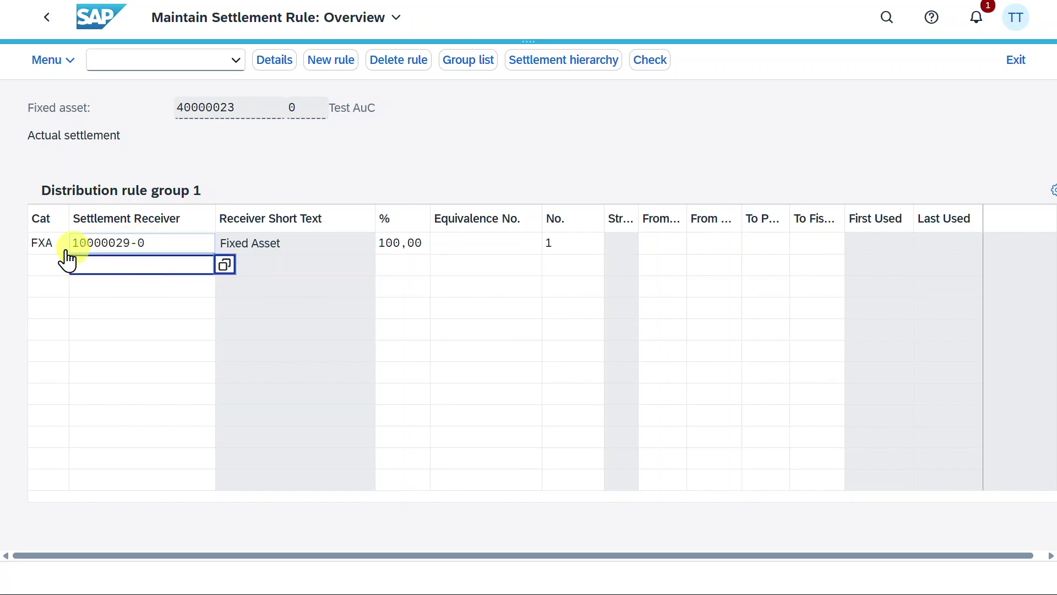
left_click(47, 265)
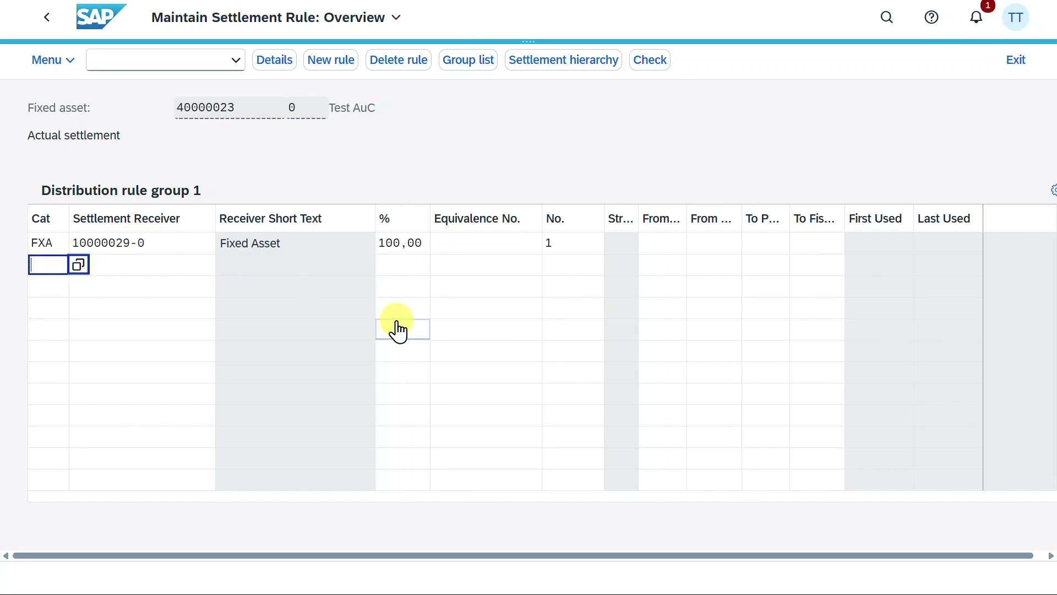
type("FXA")
key("Tab")
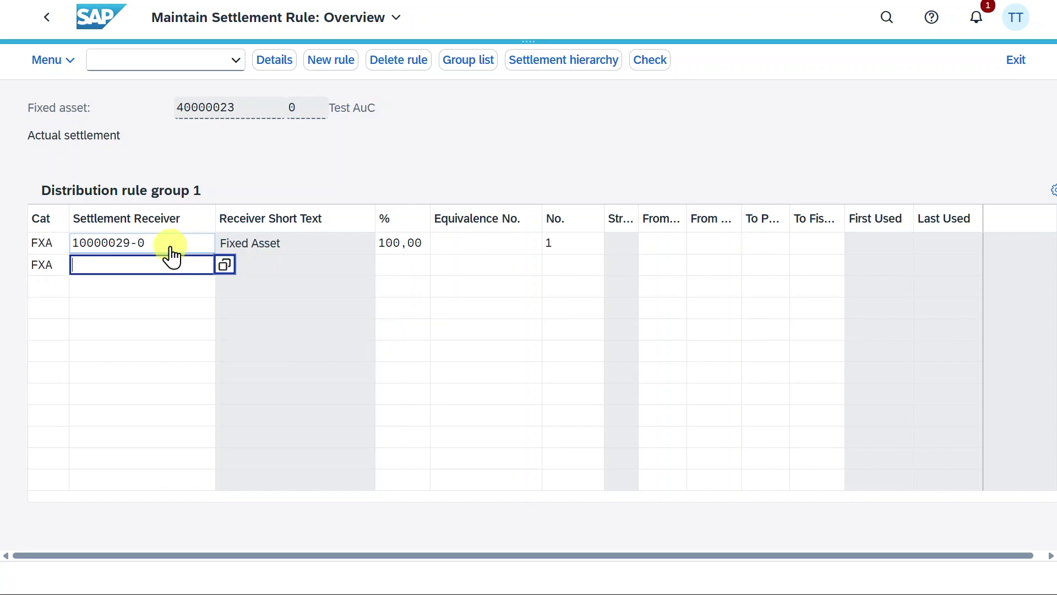
type("10000030-0")
key("Return")
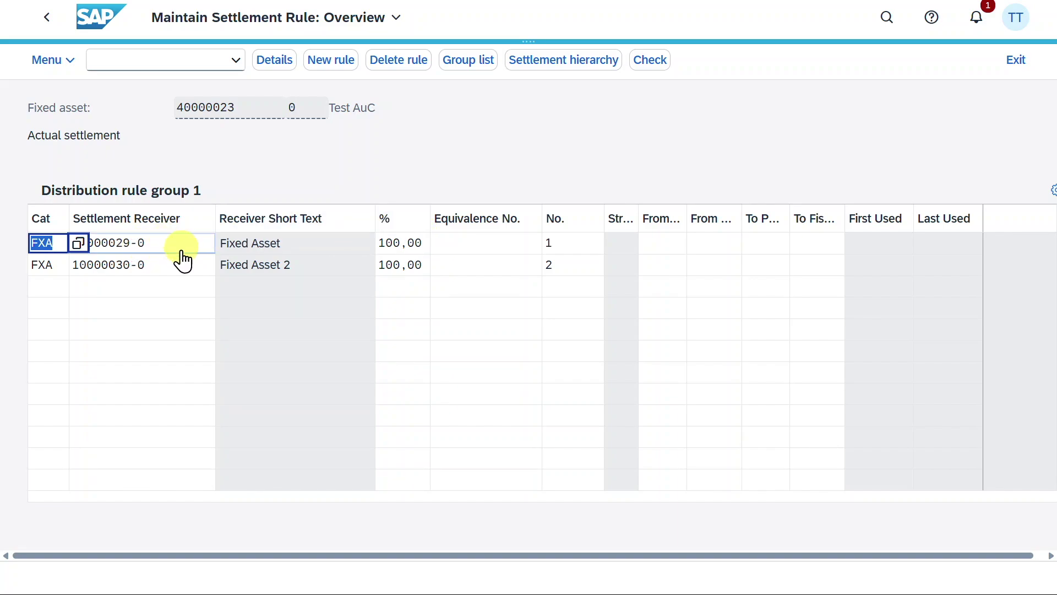
double_click(406, 249)
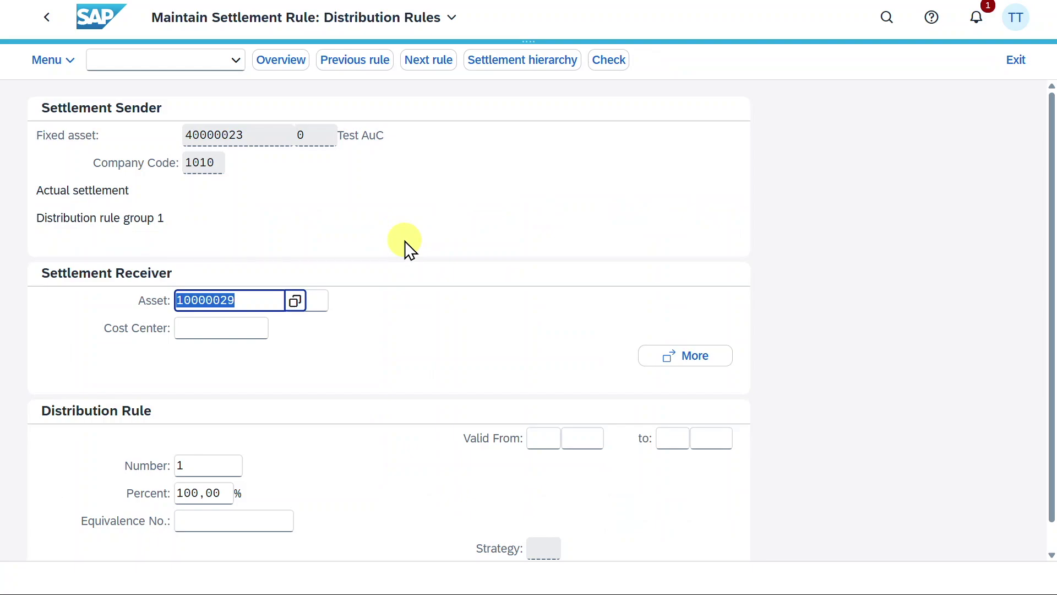
- Set rule 1 to 60% for asset 10000029 and rule 2 to 40% for asset 10000030
left_click(221, 466)
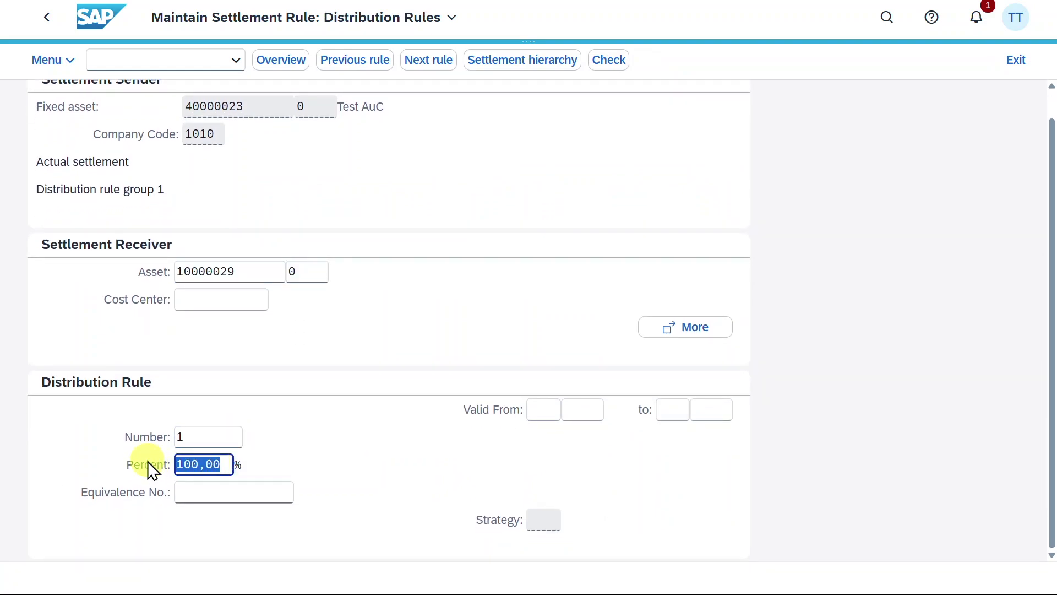
type("60")
left_click(48, 25)
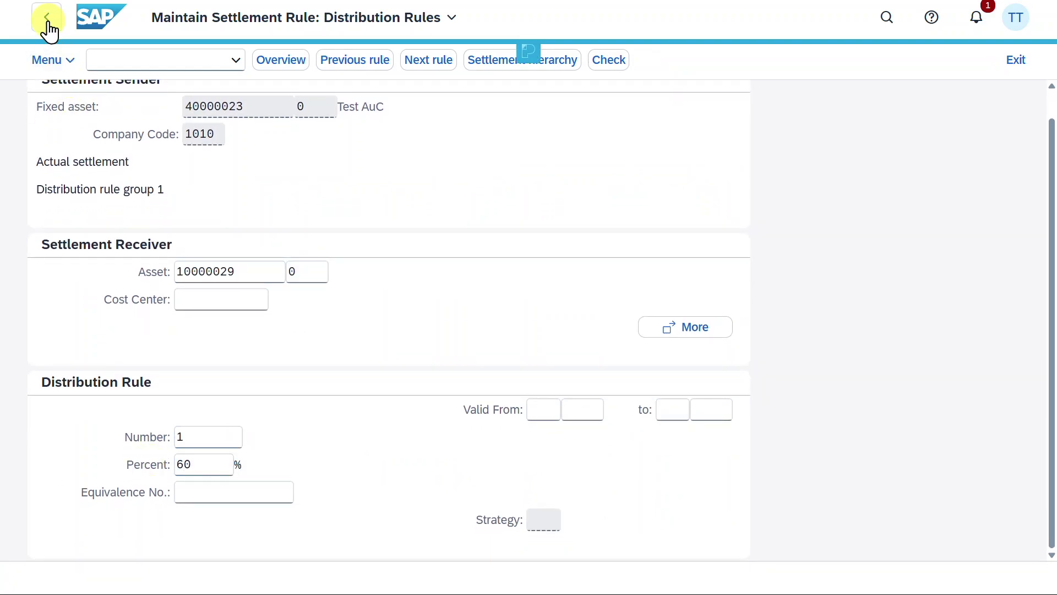
left_click(404, 270)
double_click(404, 269)
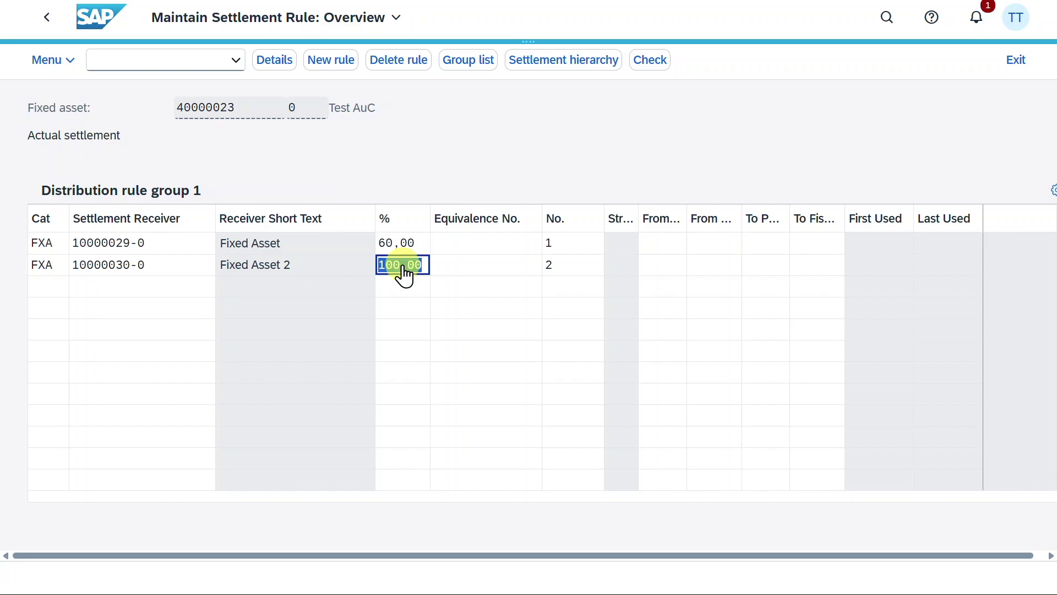
left_click_drag(231, 491, 139, 497)
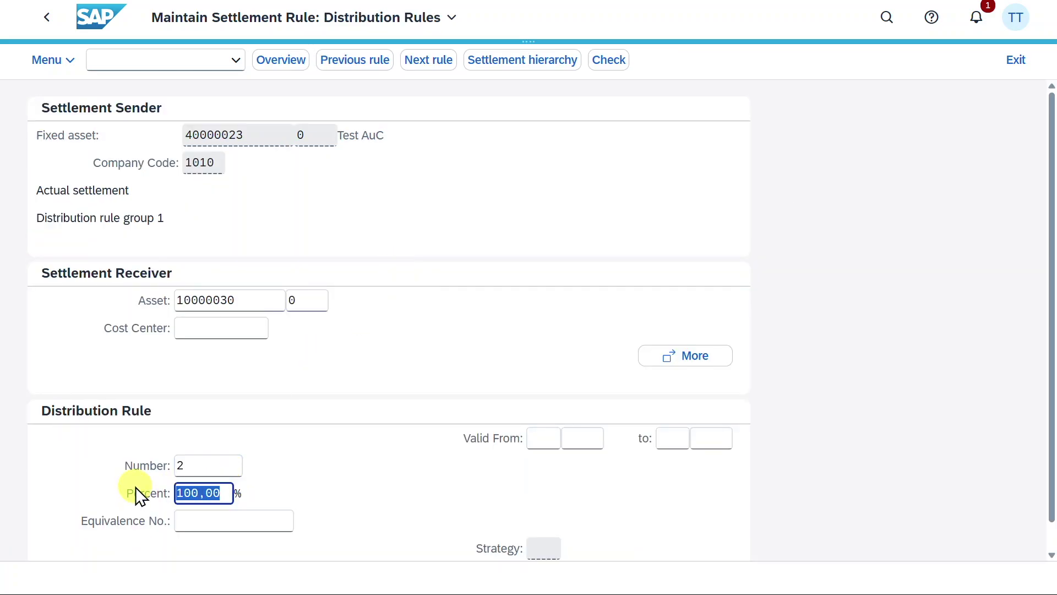
type("40")
key("Return")
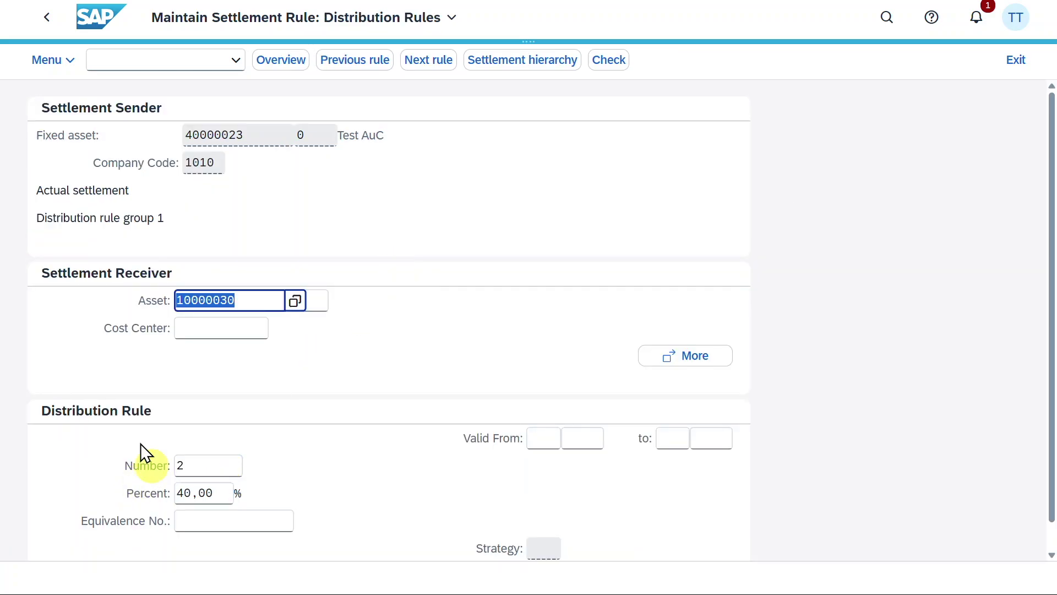
left_click(34, 29)
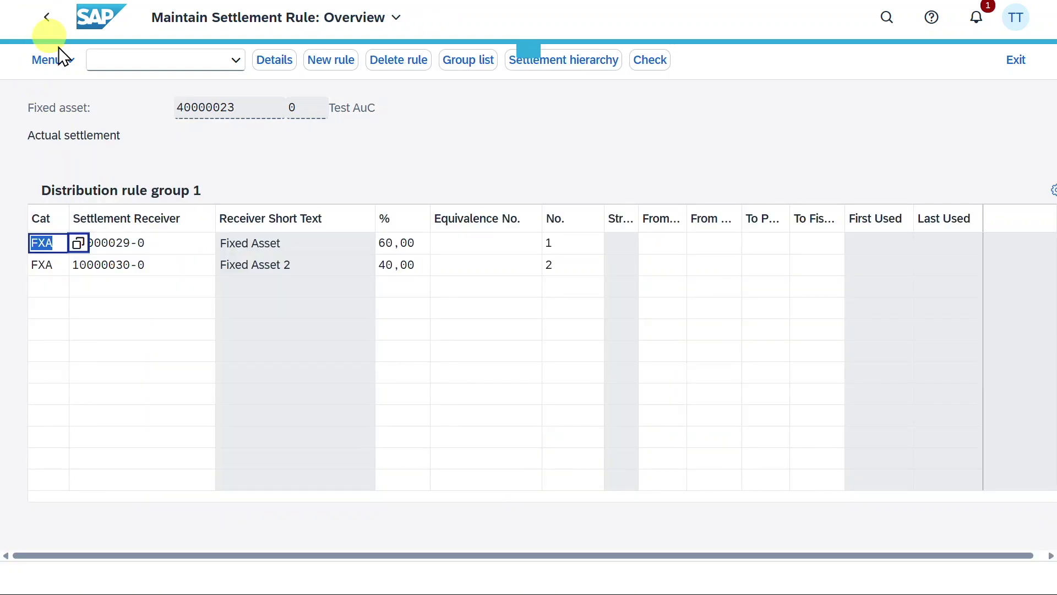
left_click(47, 19)
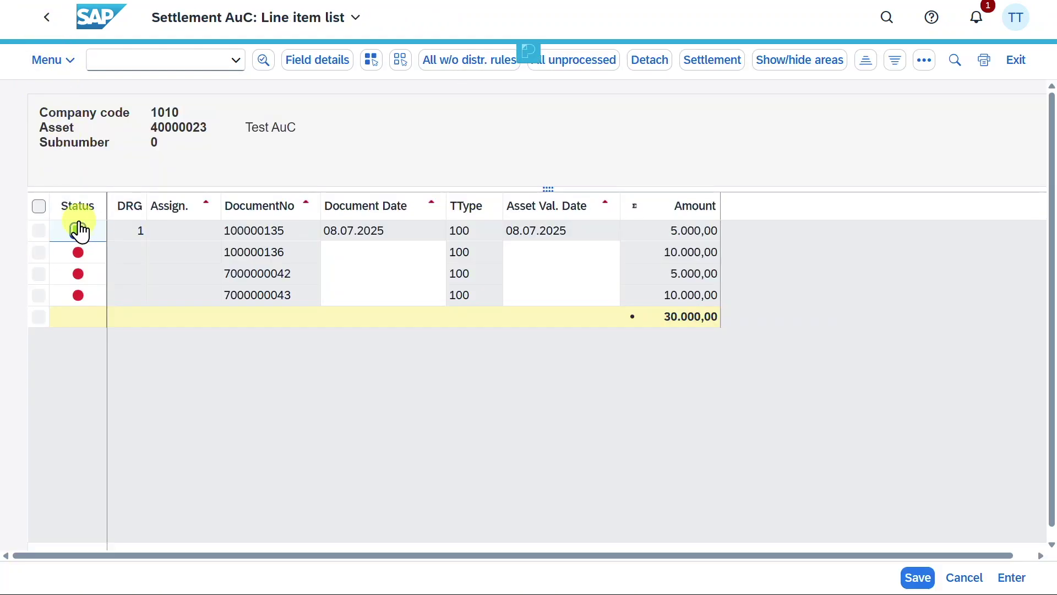
left_click(60, 251)
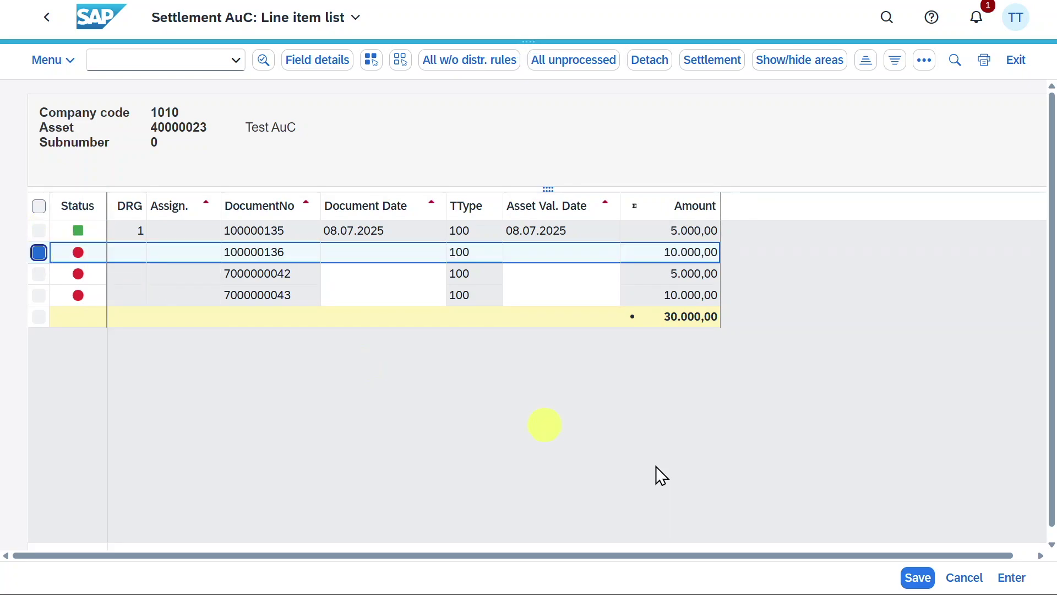
left_click(1012, 578)
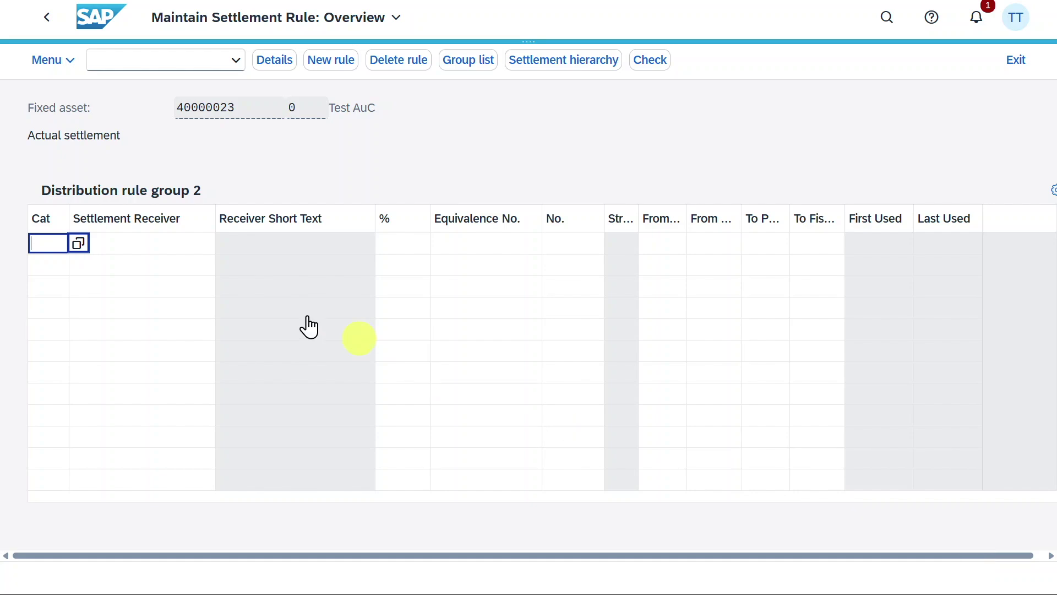
left_click(78, 243)
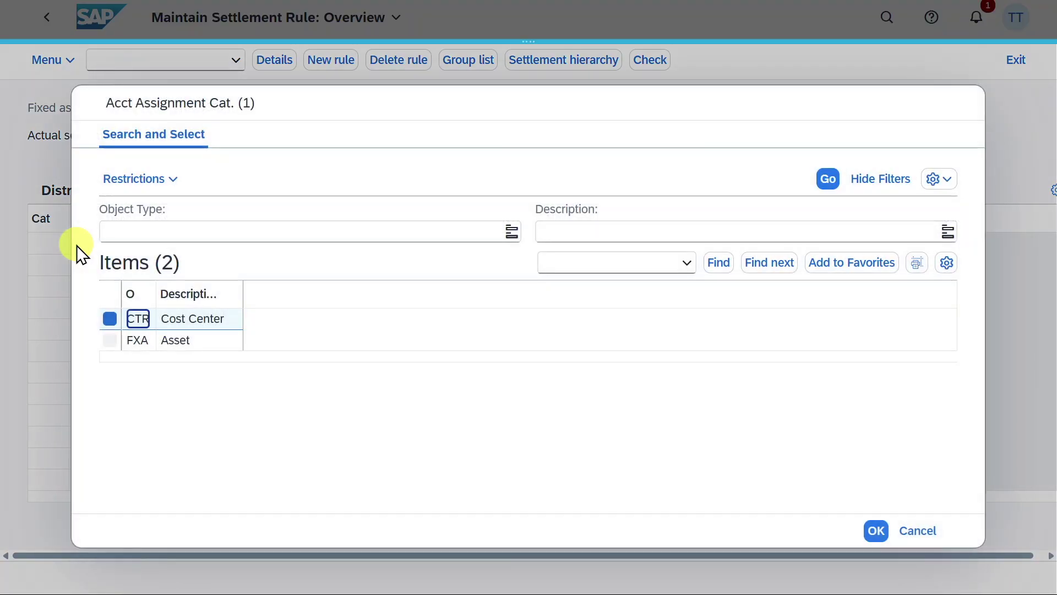
double_click(157, 342)
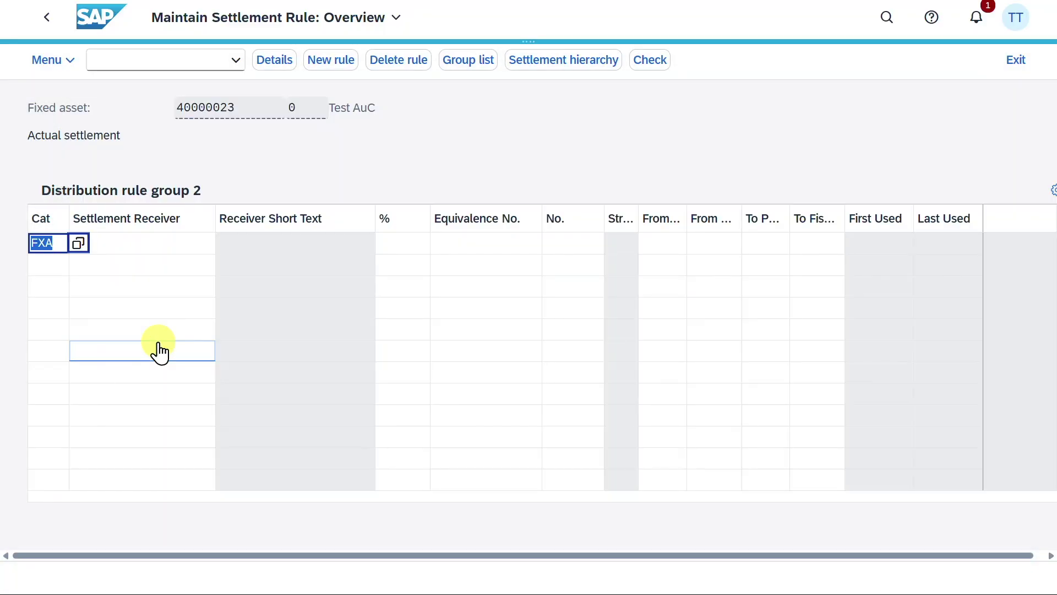
left_click(155, 243)
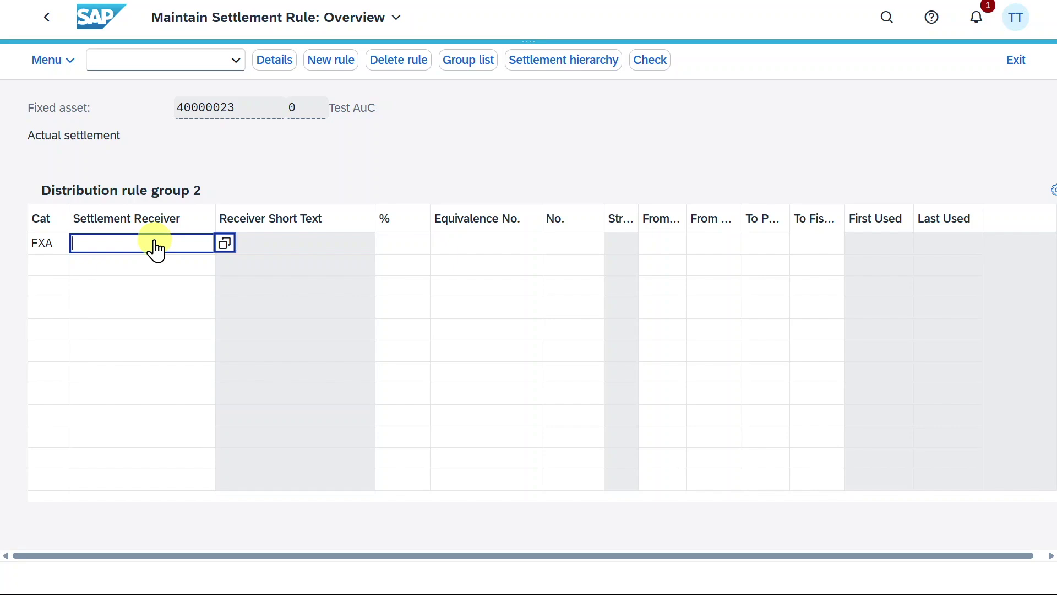
type("10000029")
key("Return")
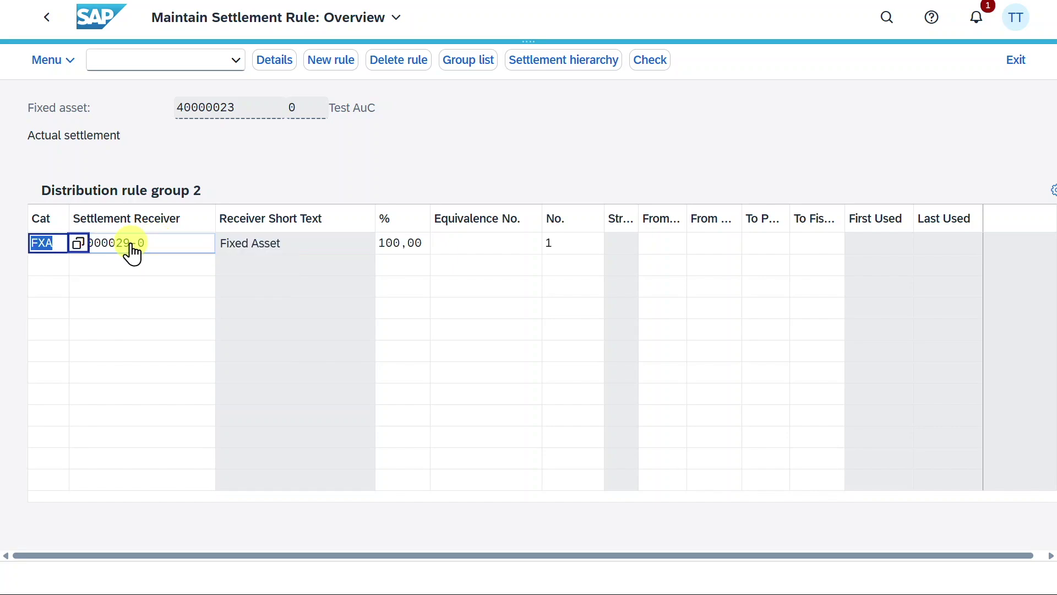
left_click(48, 18)
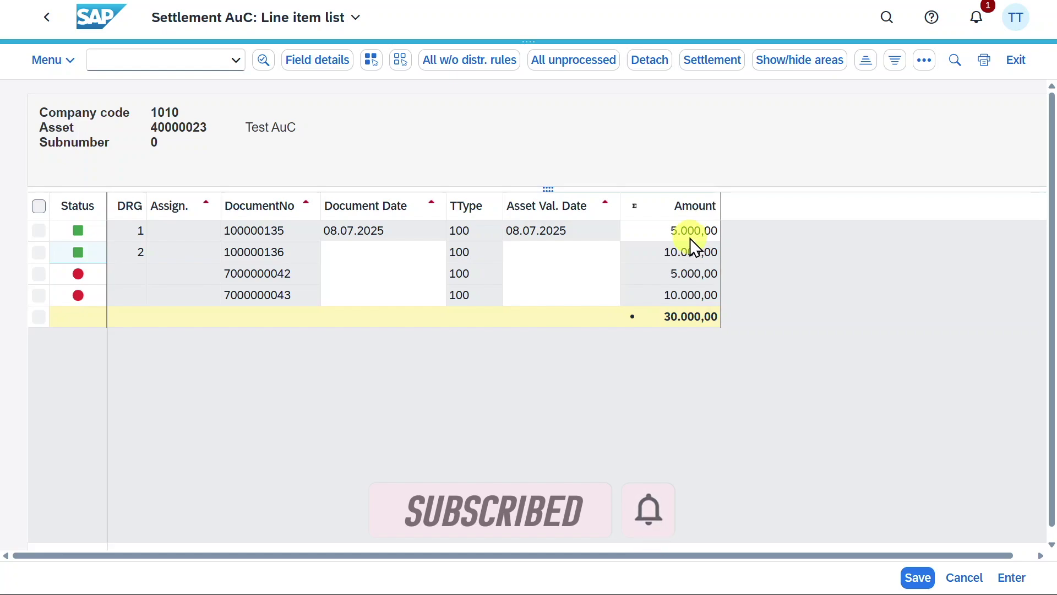
left_click(39, 275)
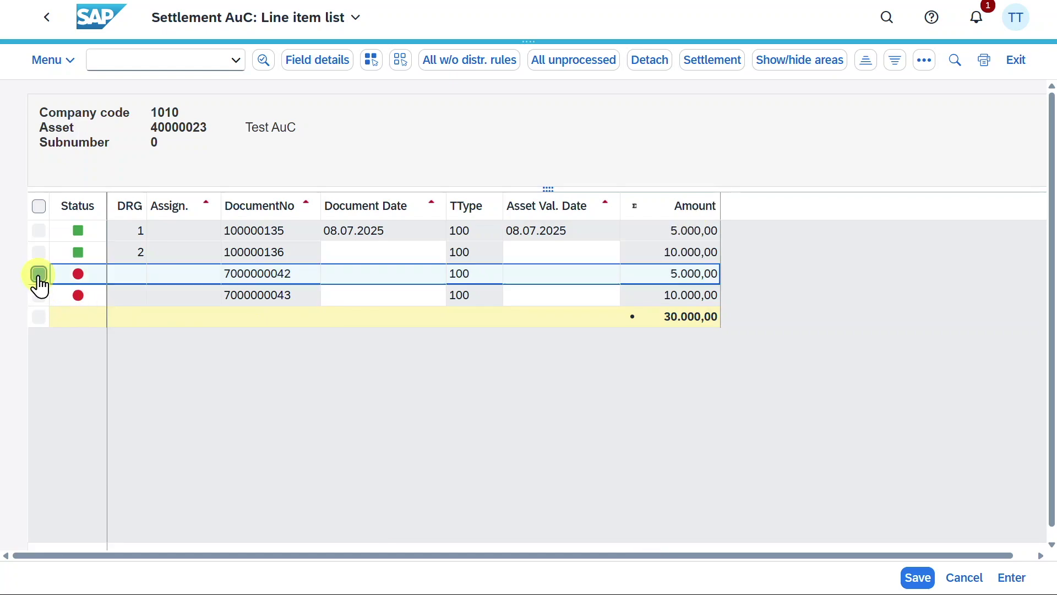
left_click(1013, 578)
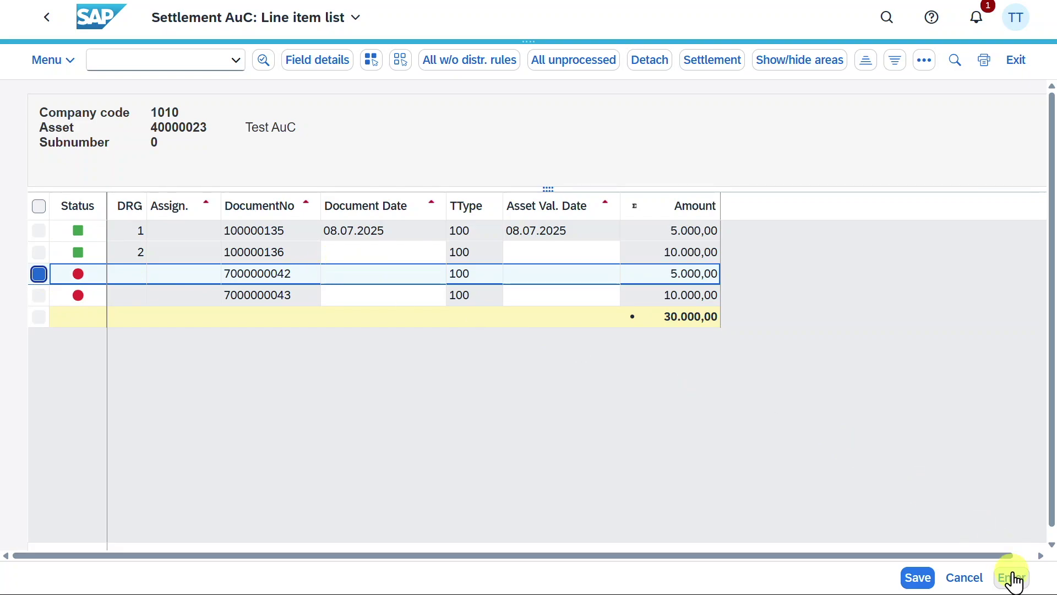
left_click(79, 243)
left_click(146, 336)
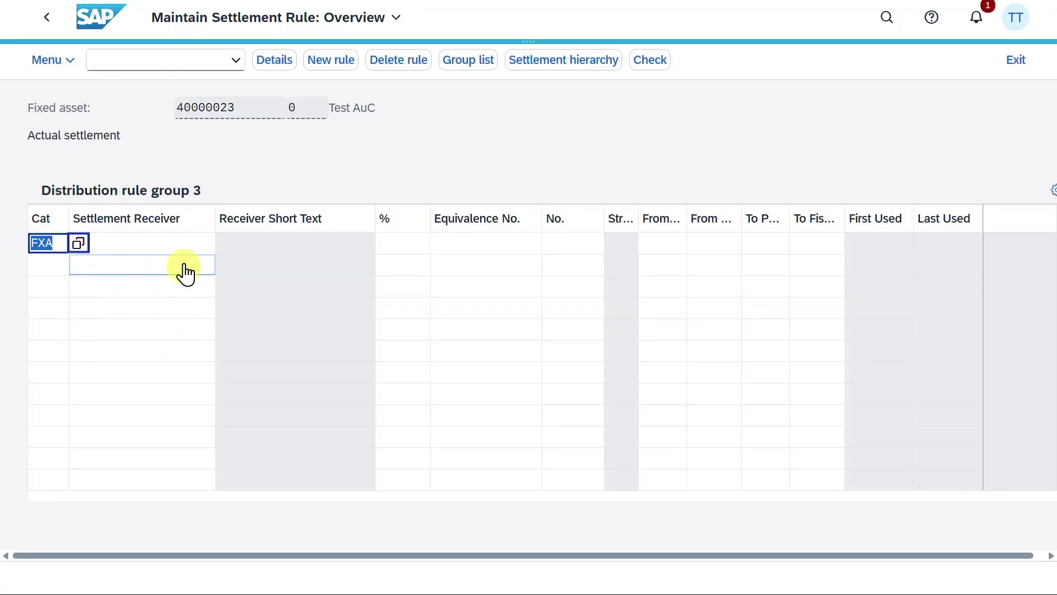
left_click(186, 251)
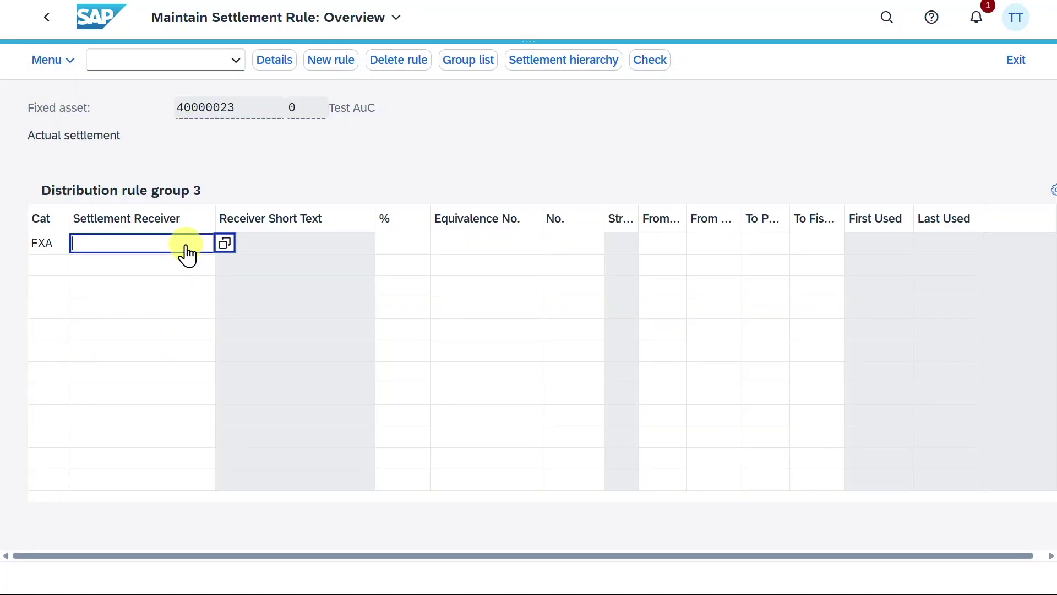
type("10000029")
left_click(402, 248)
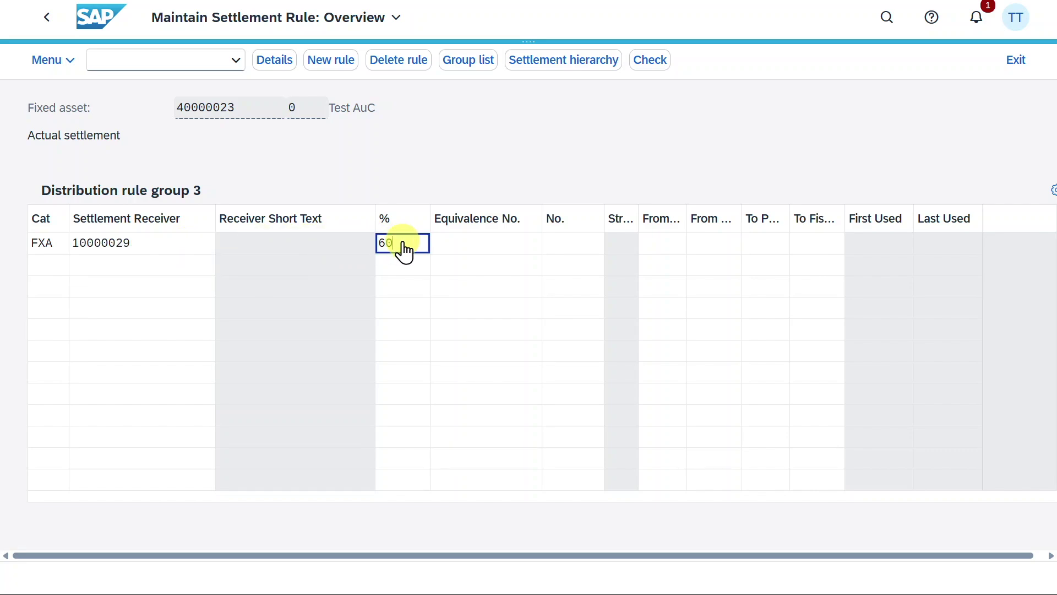
left_click(35, 269)
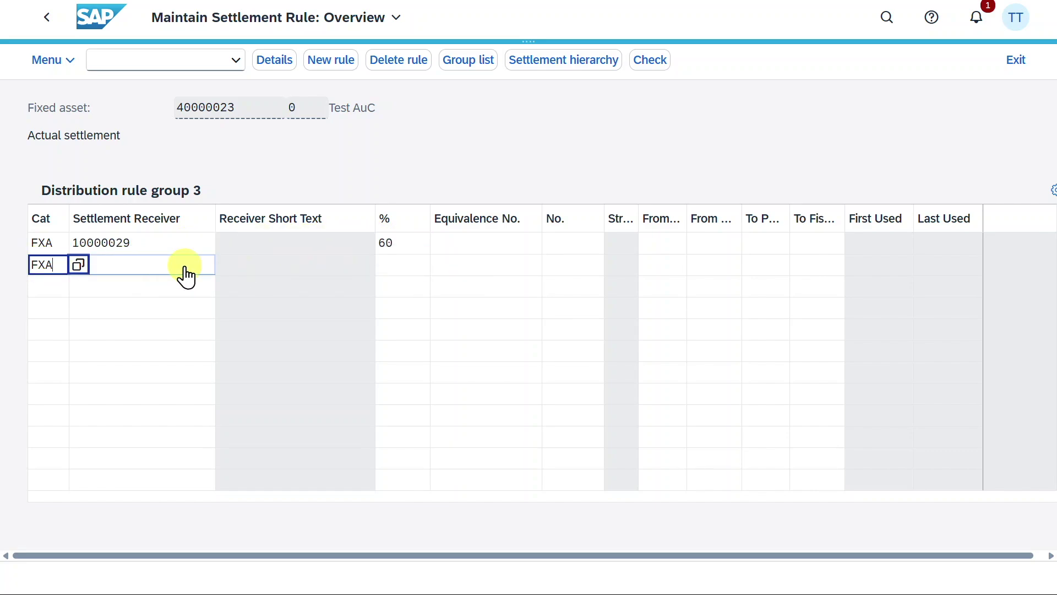
left_click(185, 269)
type("10000030")
key("Tab")
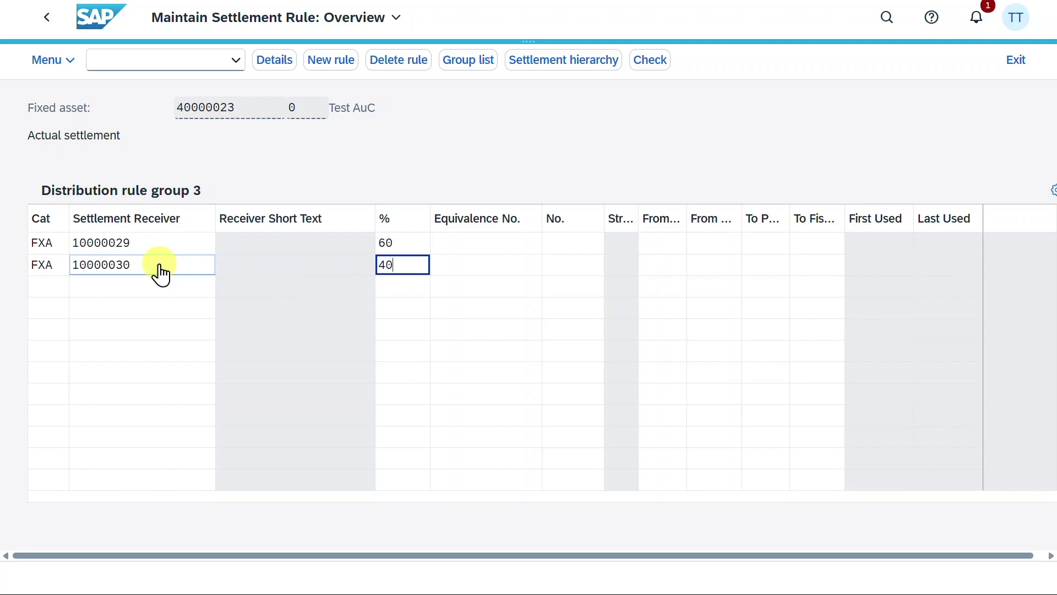
type("40")
key("Return")
key("F3")
left_click(39, 295)
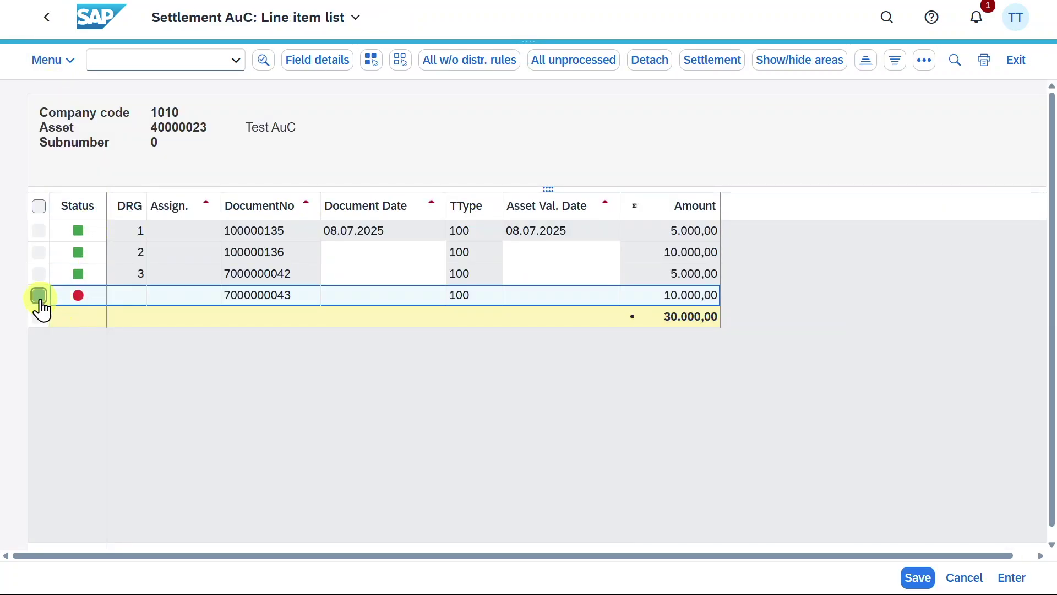
left_click(1012, 577)
left_click(78, 243)
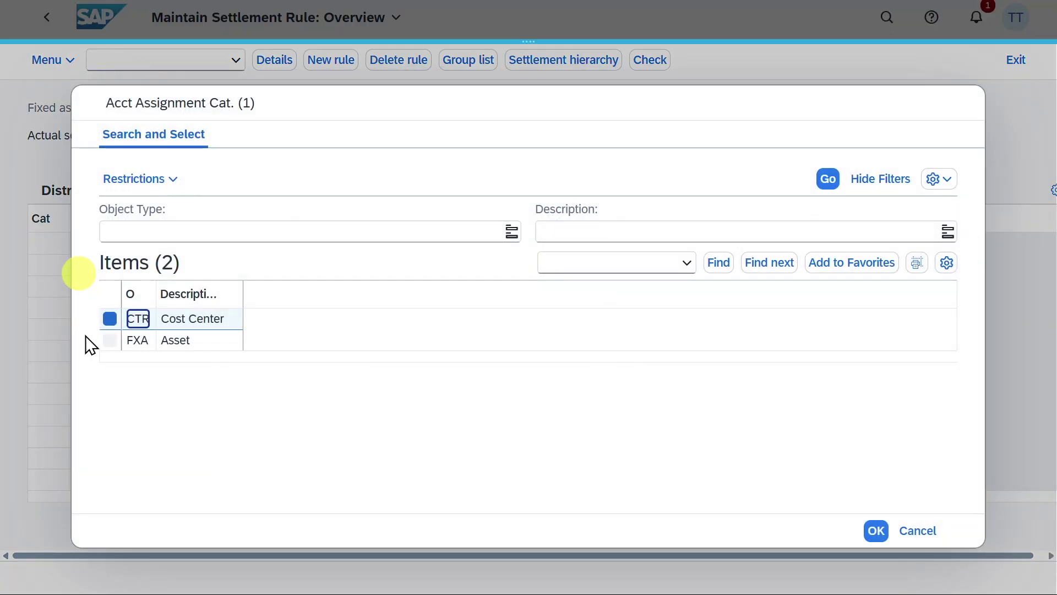
double_click(174, 351)
left_click(182, 247)
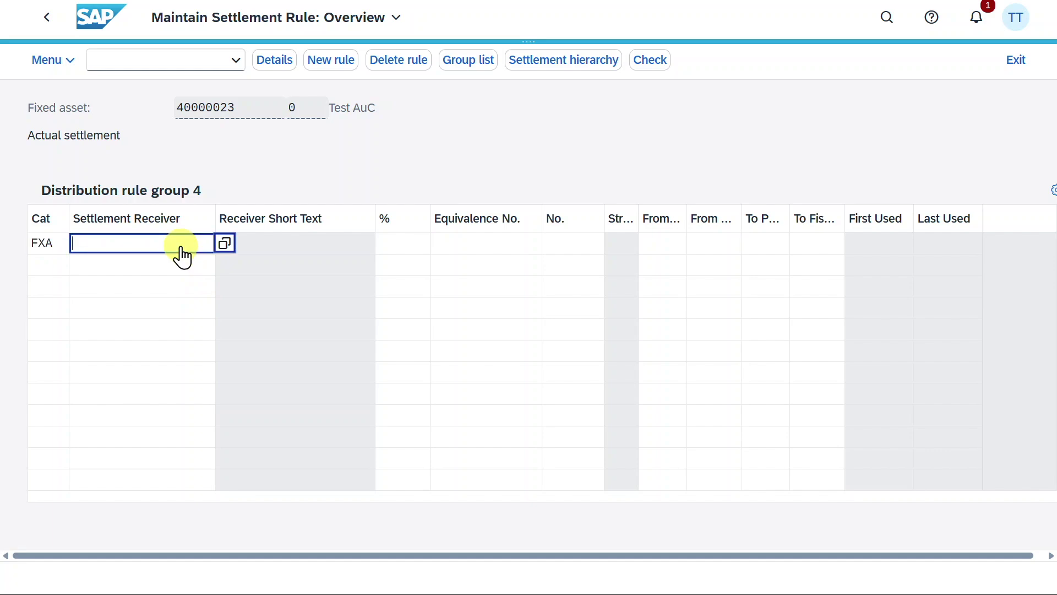
type("10000029")
left_click(396, 243)
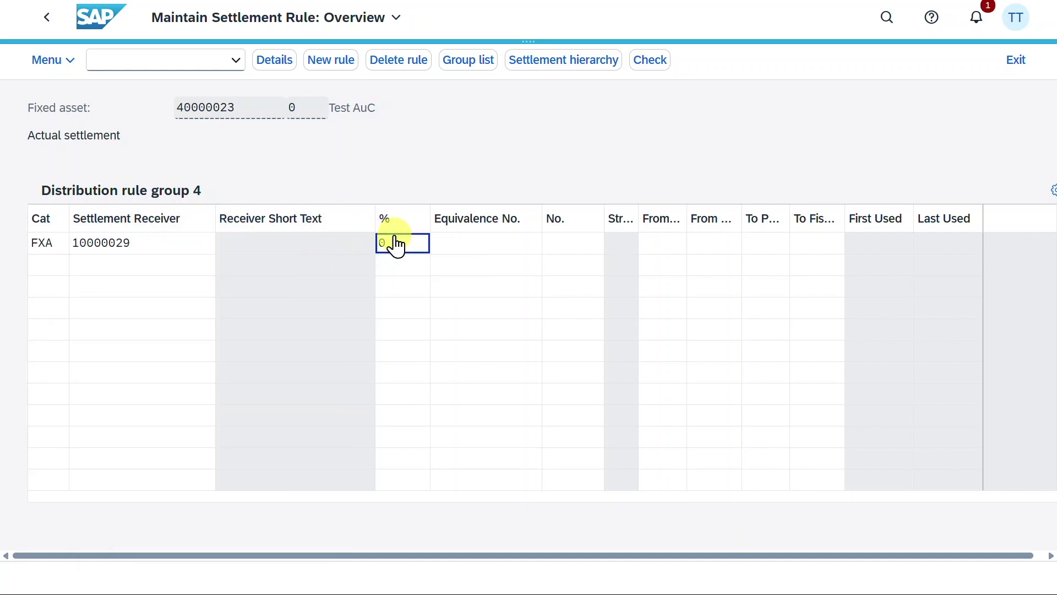
key("Return")
left_click(47, 19)
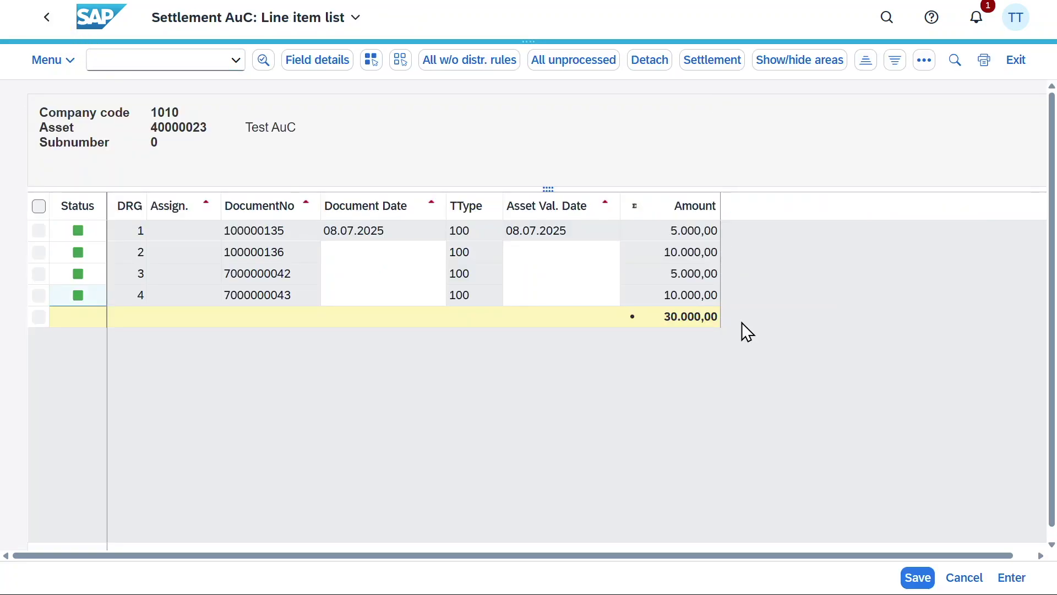
- Save the distribution rules and select all four AuC line items
left_click(919, 577)
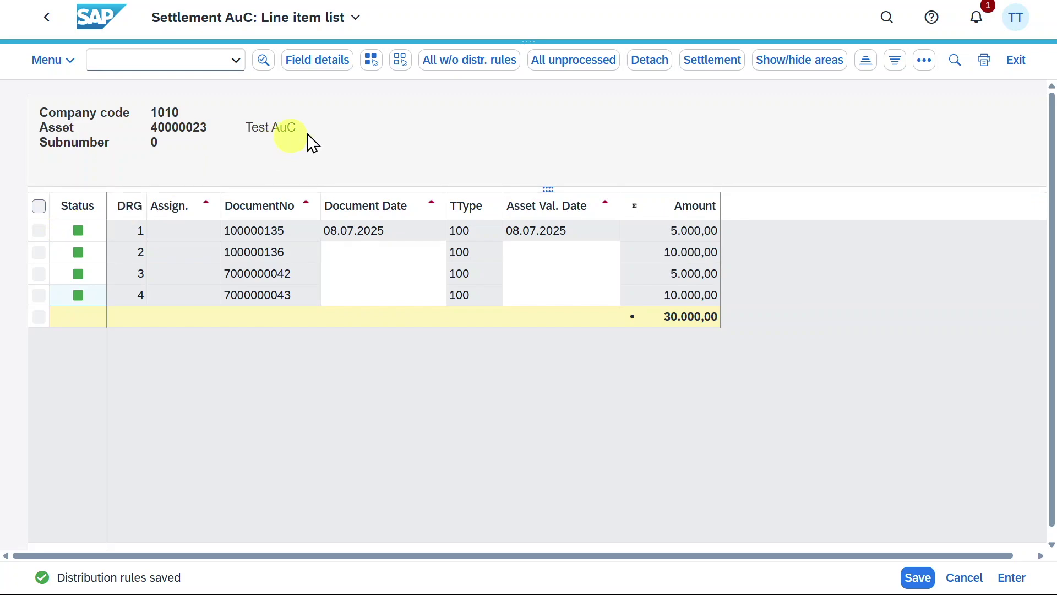
left_click(372, 61)
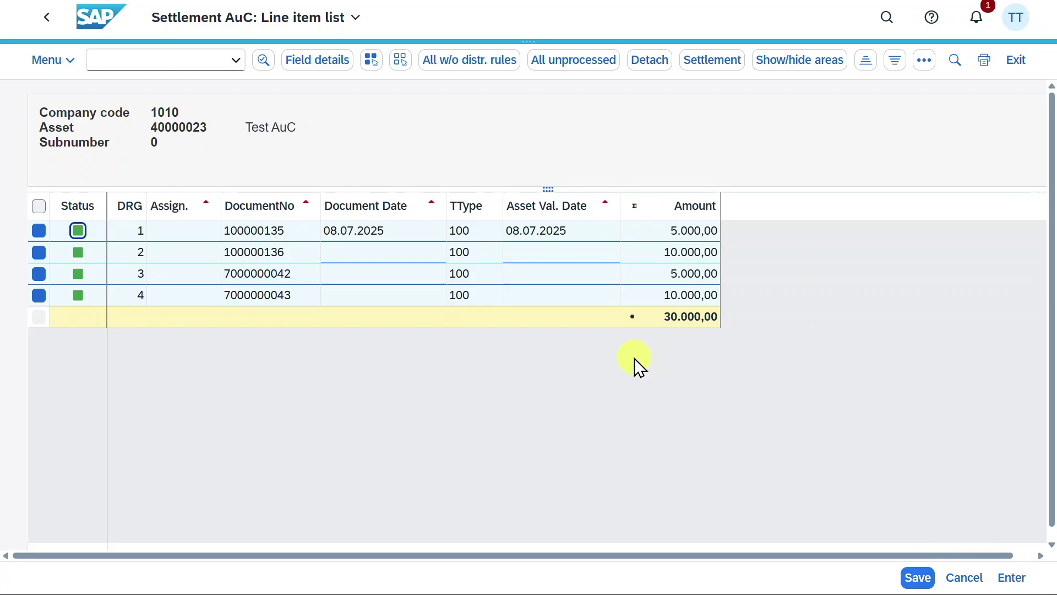
- Open Execute Settlement - For AuC (aibu) for asset 40000023, check dates and period 7, and test-run it
left_click(889, 21)
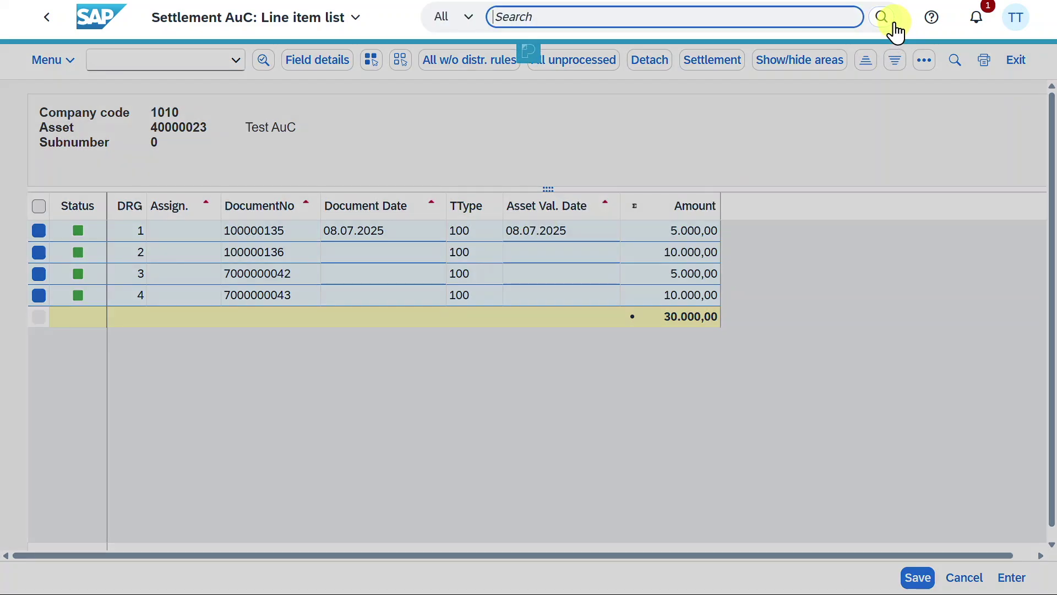
type("a")
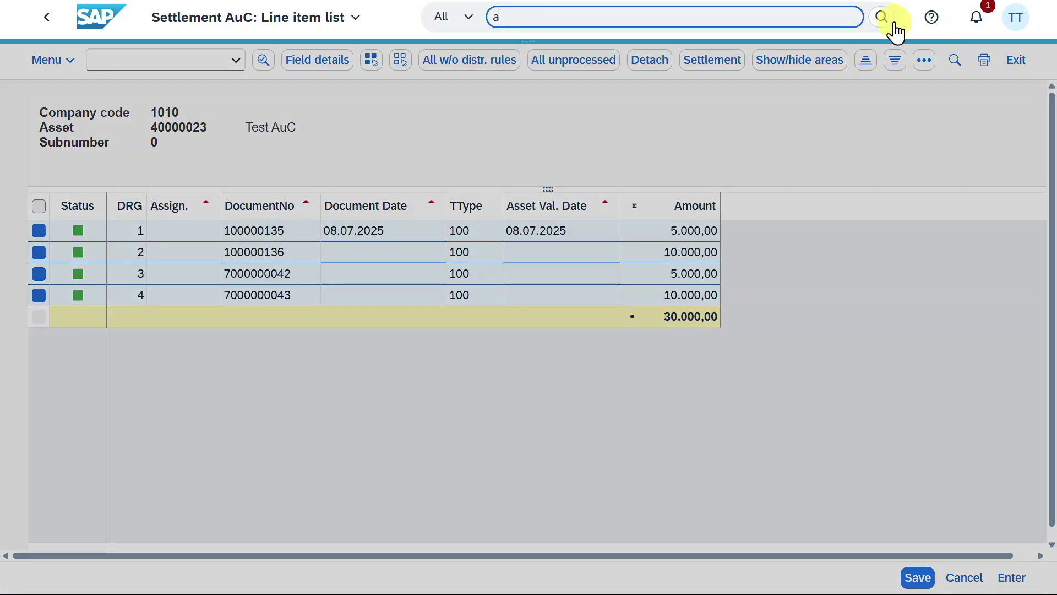
type("ibu")
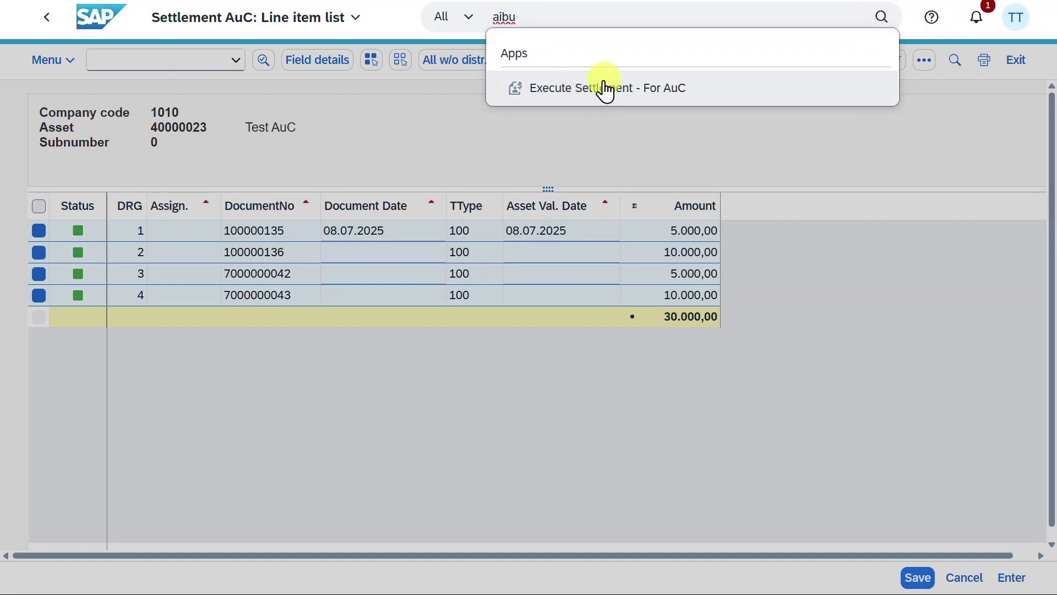
left_click(637, 91)
left_click(250, 135)
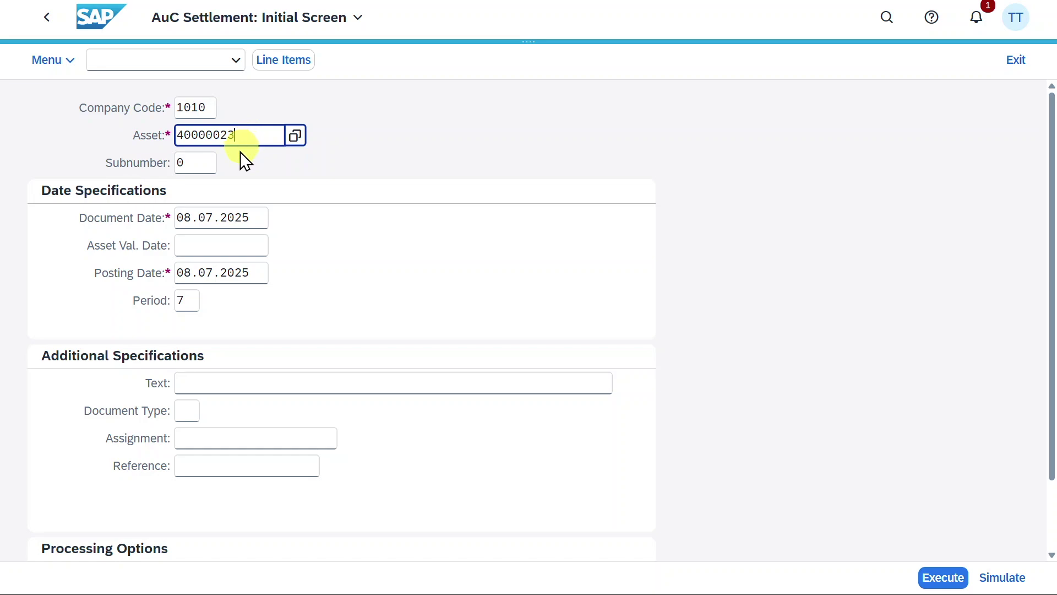
left_click_drag(257, 213, 142, 218)
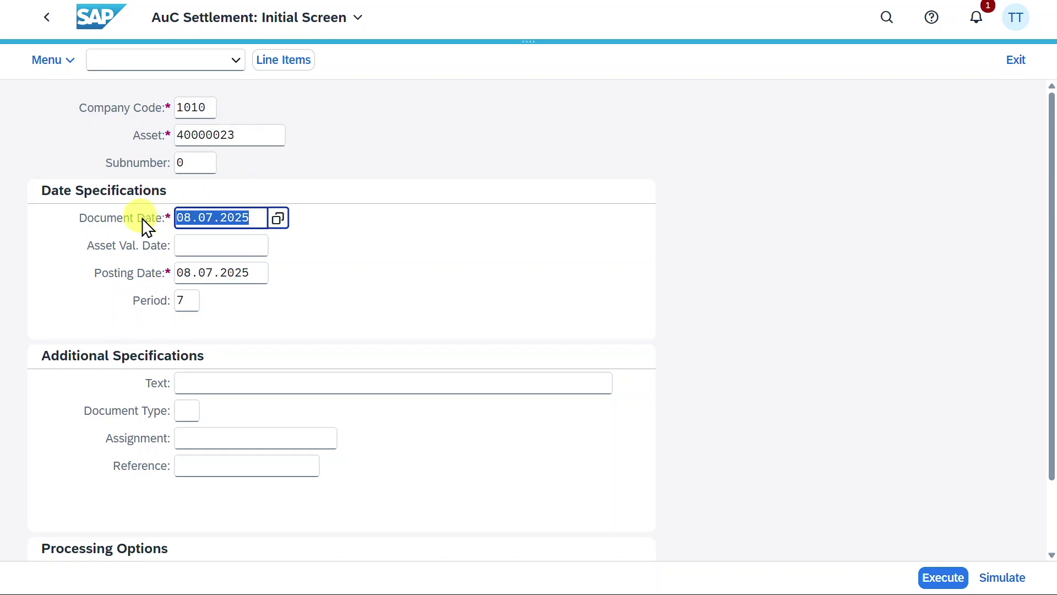
left_click_drag(262, 278, 169, 281)
left_click(196, 299)
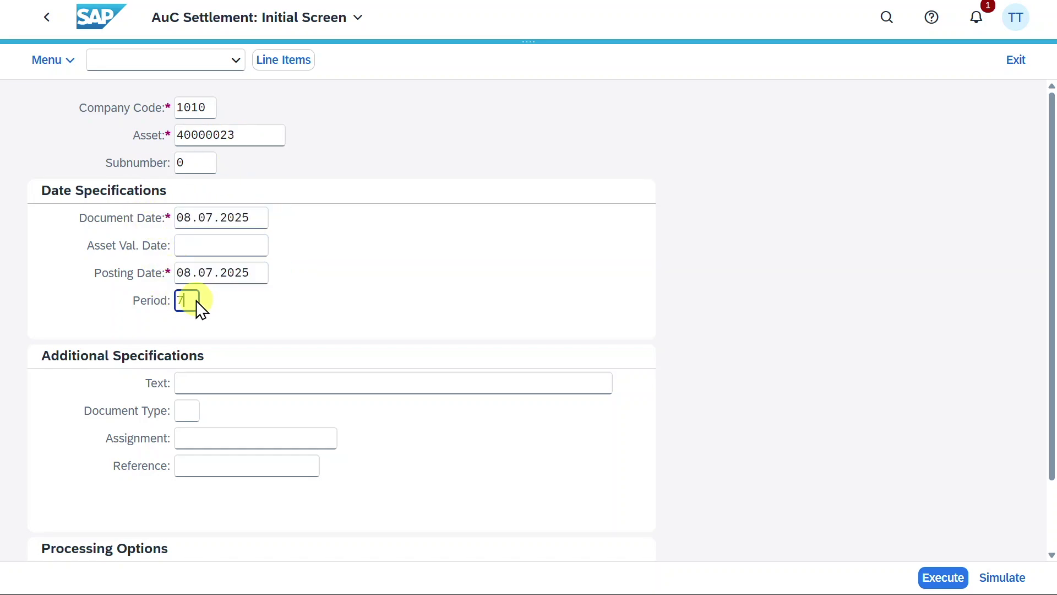
scroll(501, 312, "down", 3)
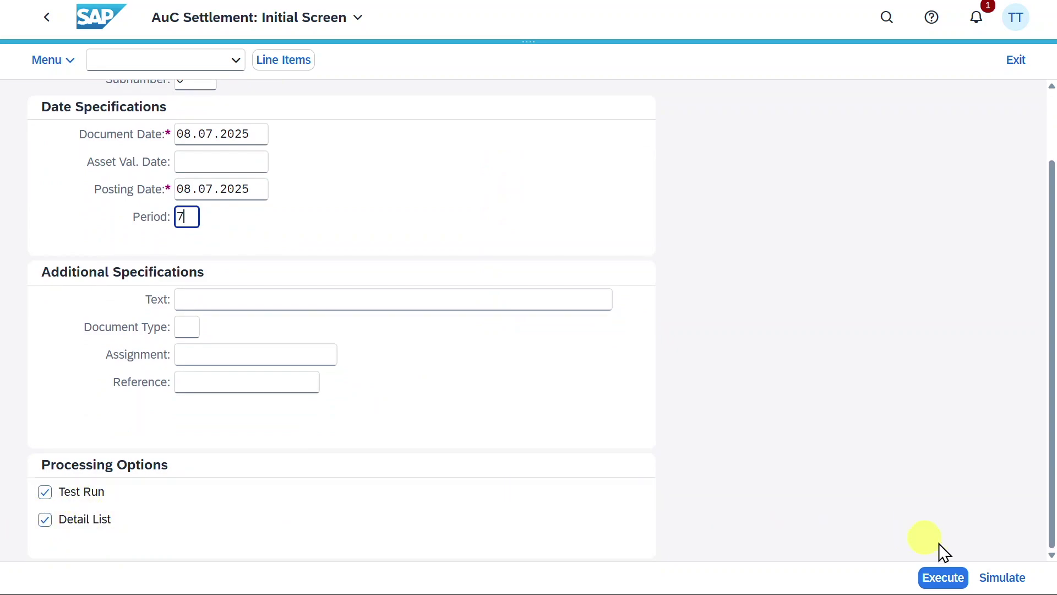
left_click(945, 579)
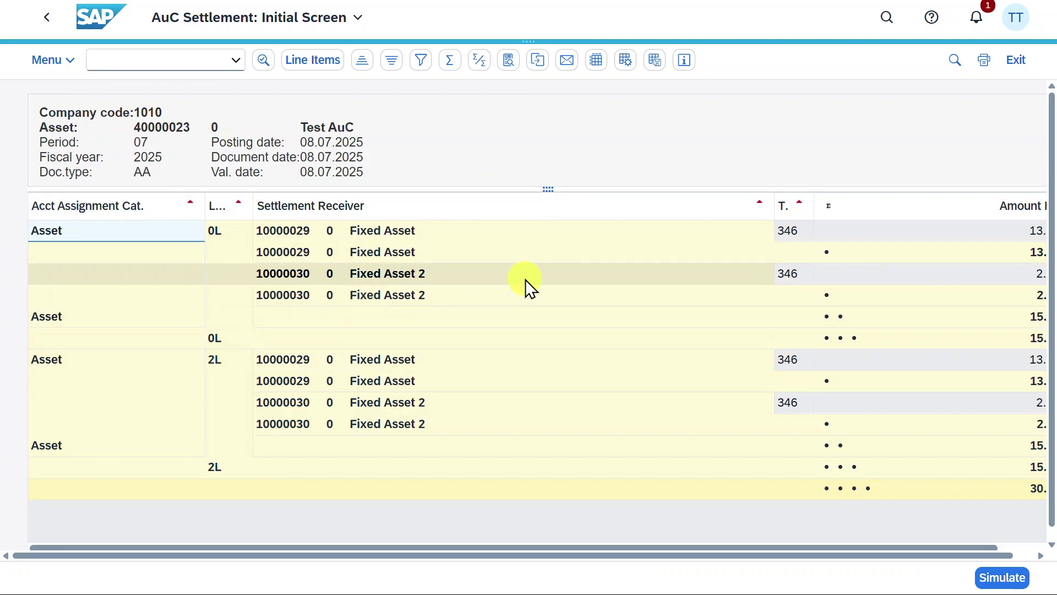
- Review the test-run amounts posted (13.000,00 and 2.000,00 EUR) and return to the entry screen
left_click_drag(402, 549, 500, 548)
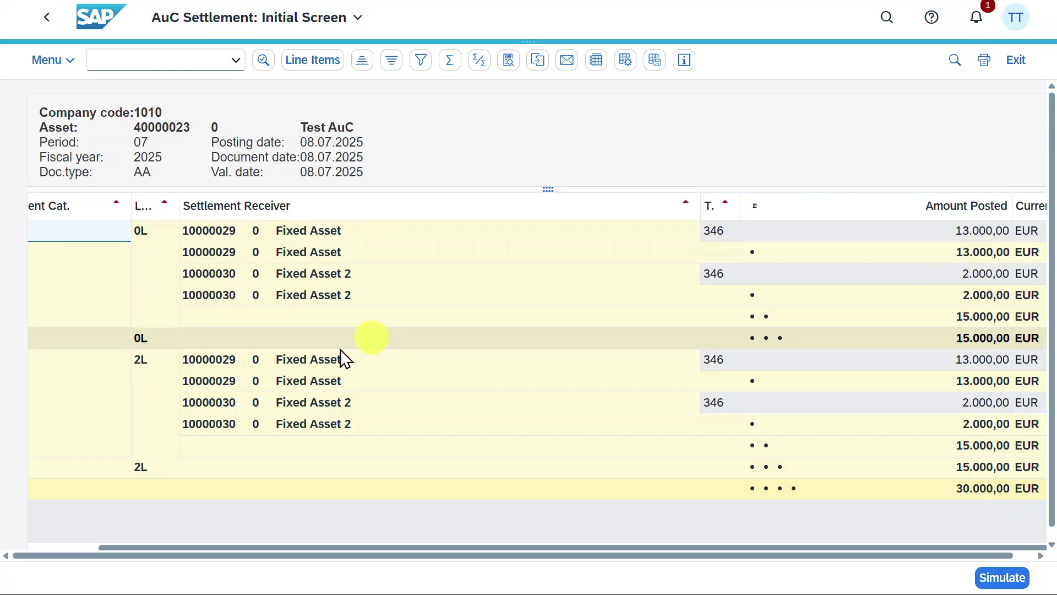
left_click(46, 18)
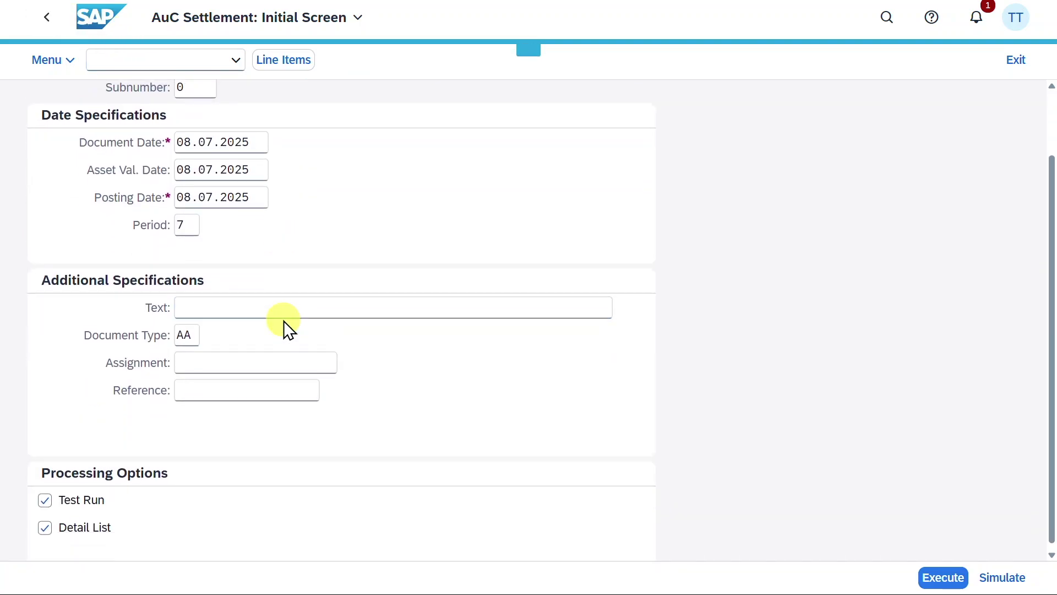
- Uncheck Test Run, post the AuC settlement for real, and acknowledge the posting messages
scroll(283, 320, "down", 1)
left_click(77, 491)
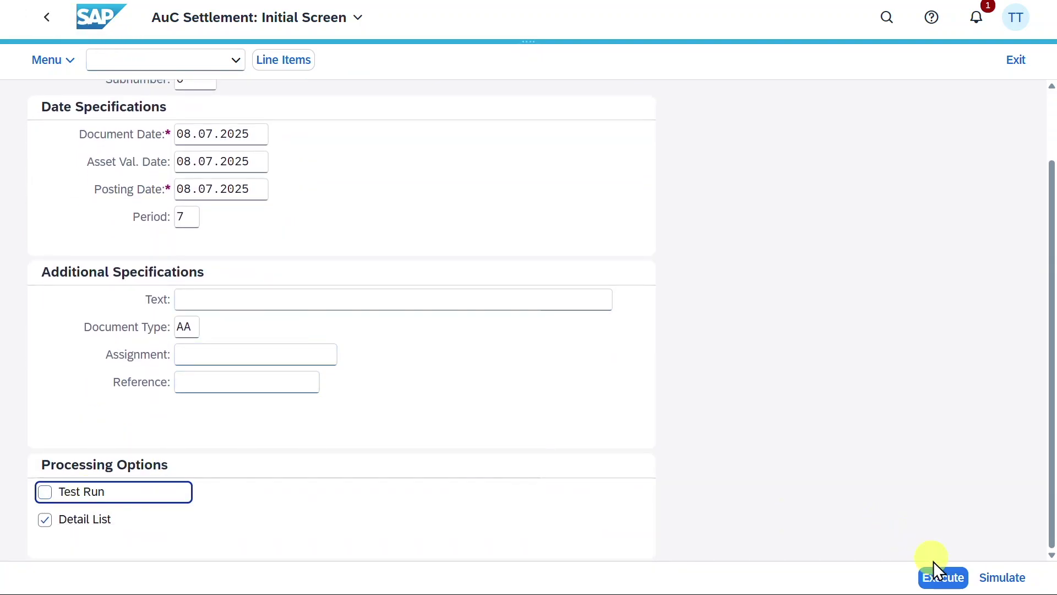
left_click(939, 575)
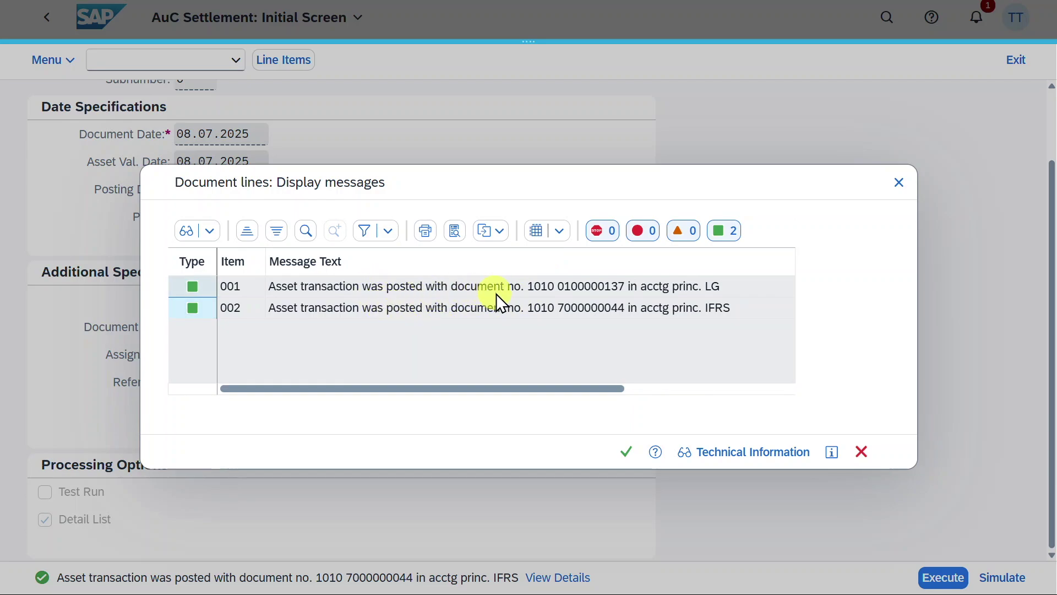
left_click(627, 462)
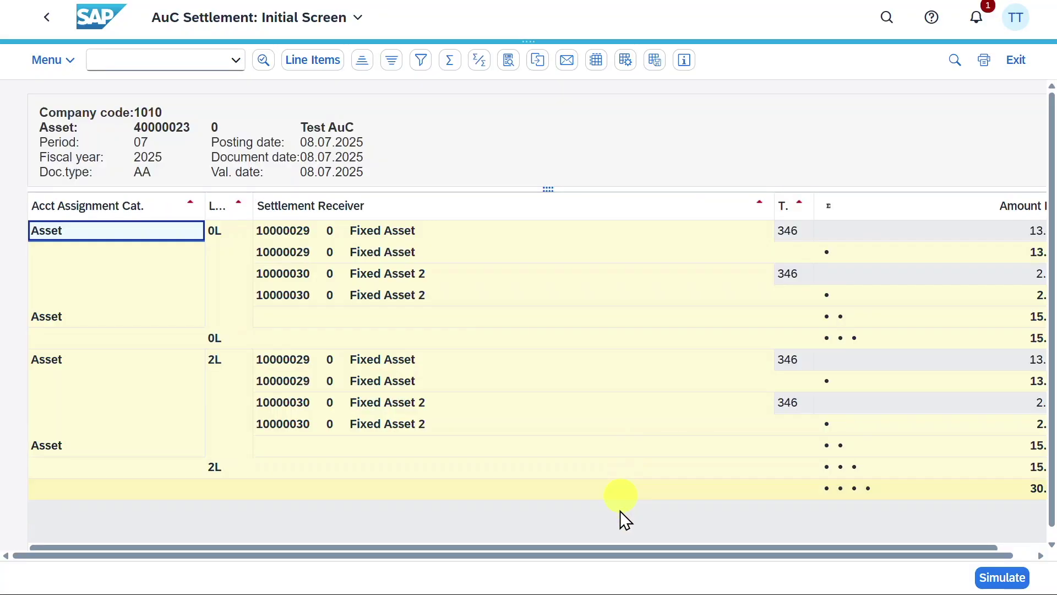
left_click_drag(622, 546, 685, 549)
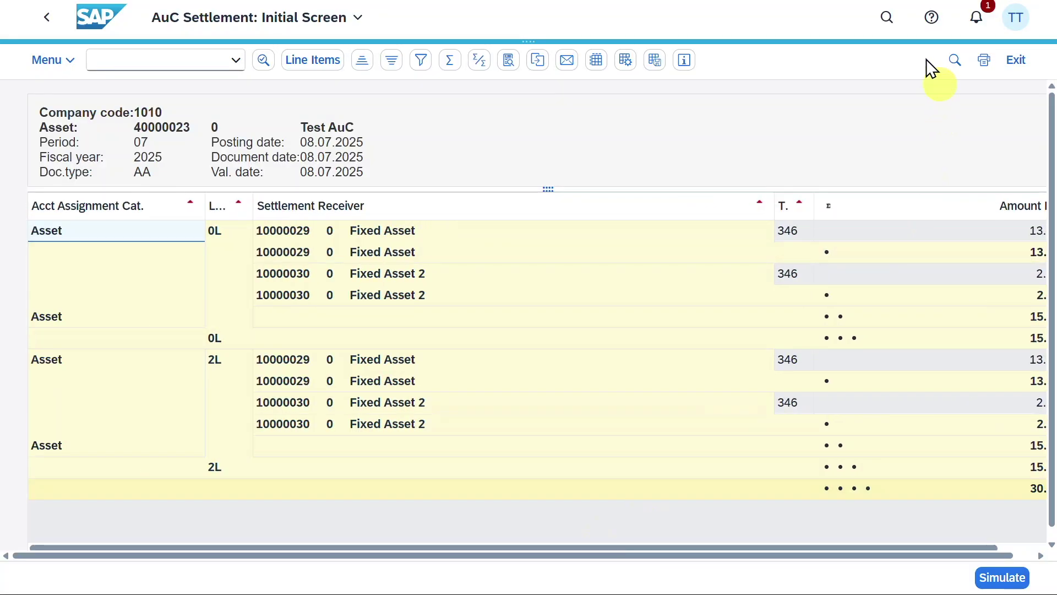
left_click(885, 25)
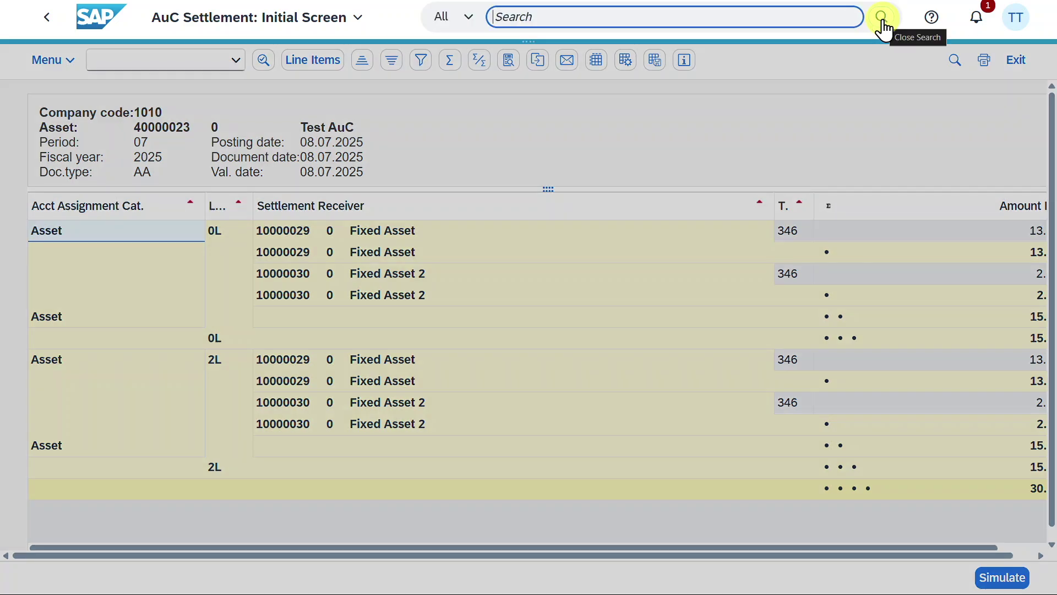
type("aw01n")
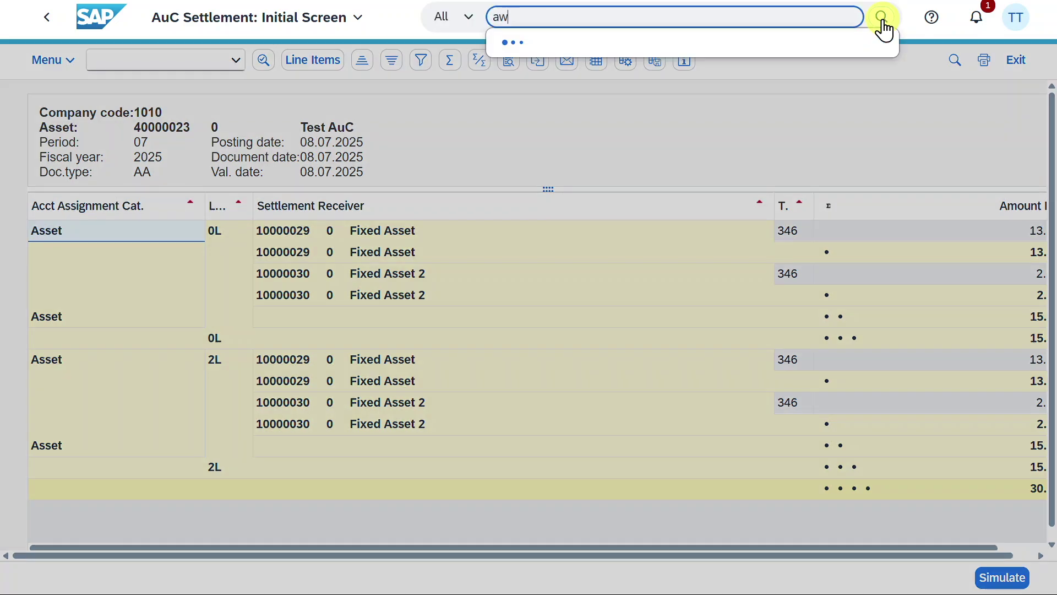
left_click(663, 108)
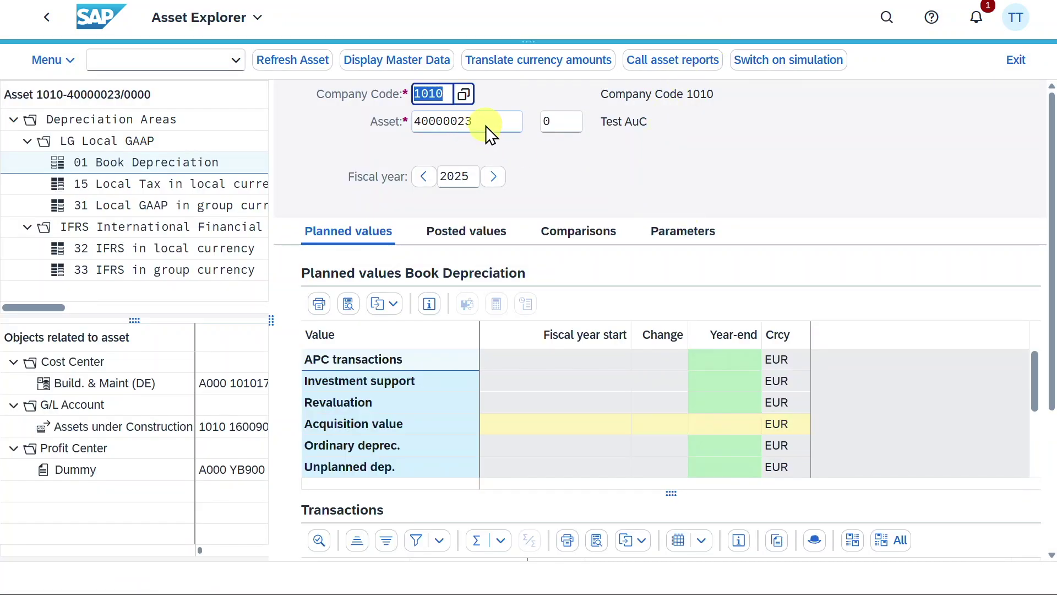
key("Tab")
key("ctrl+c")
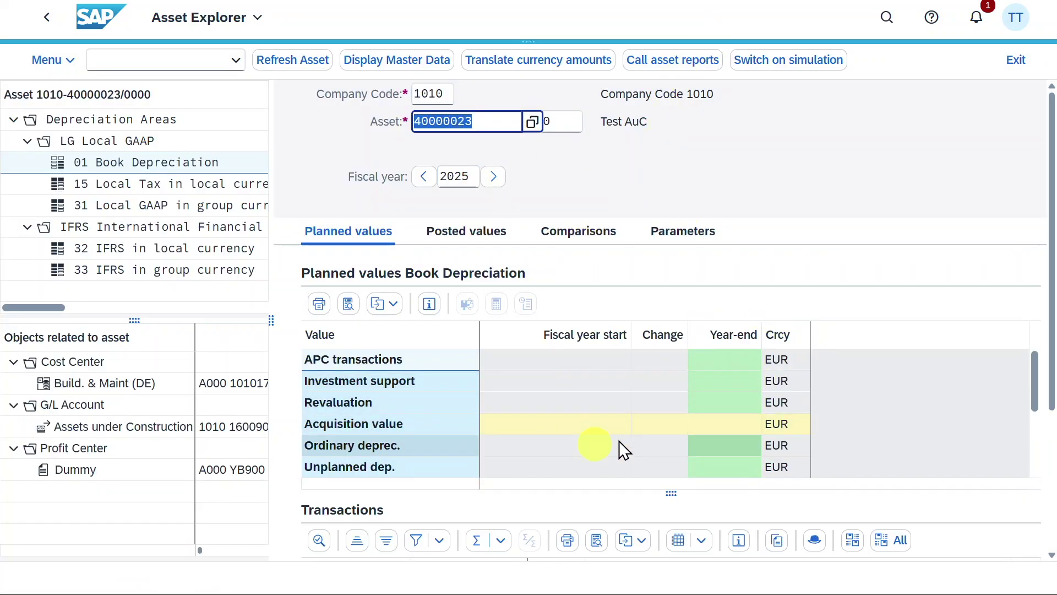
left_click_drag(1052, 380, 1049, 514)
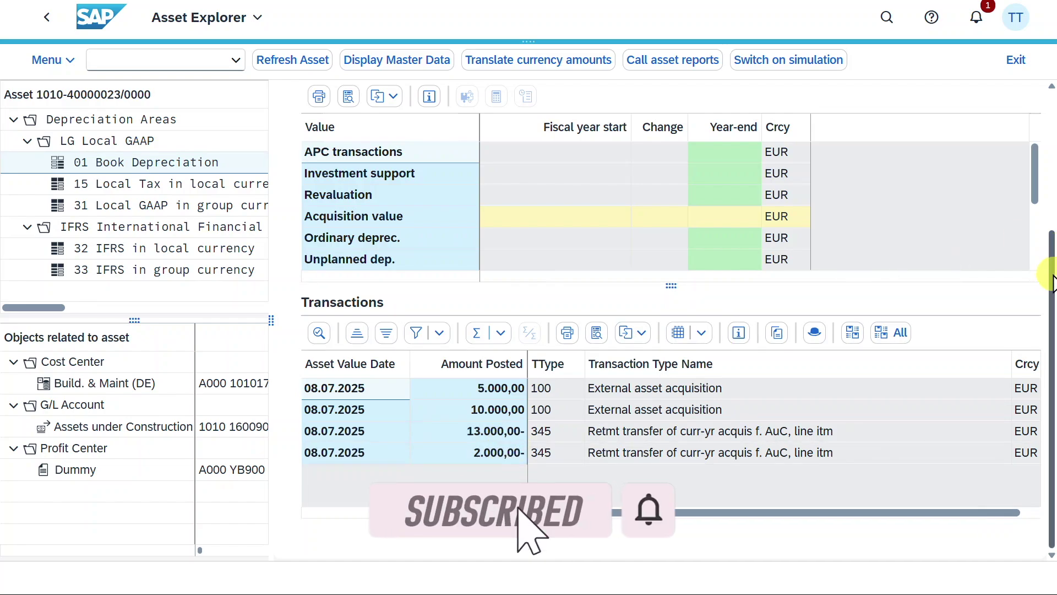
left_click_drag(1051, 275, 1051, 126)
- Load asset 10000029 in Asset Explorer and review its 13.000,00 EUR value
left_click(504, 124)
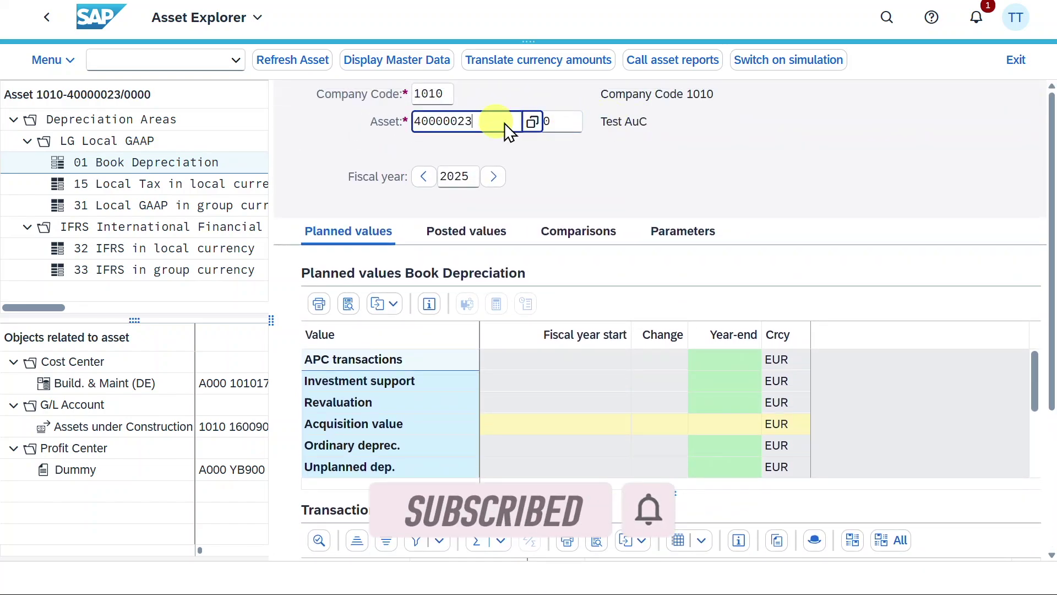
key("BackSpace")
key("ctrl+a")
type("10000029")
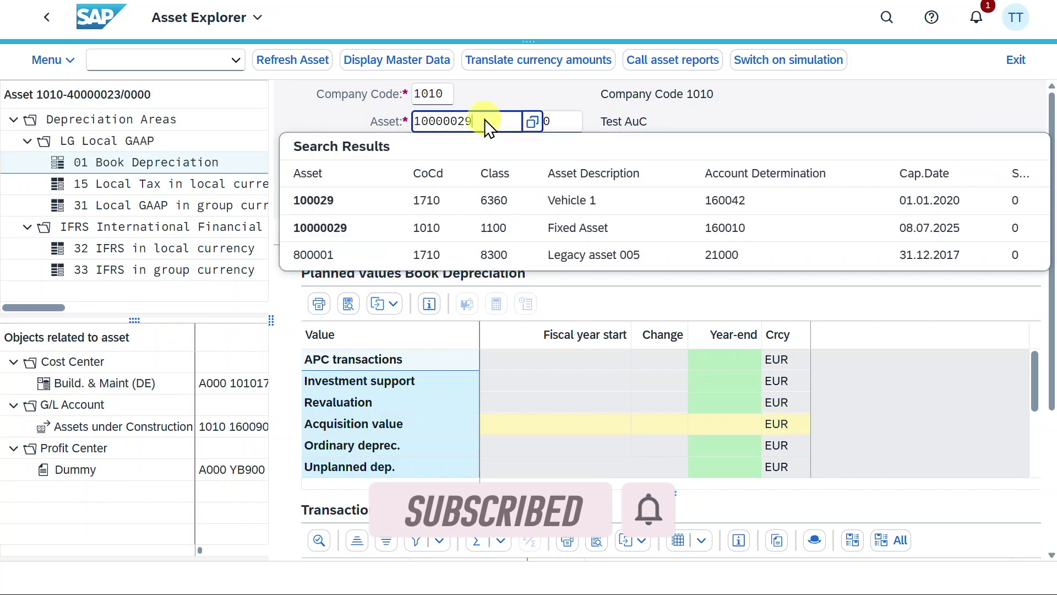
key("Return")
scroll(881, 254, "down", 2)
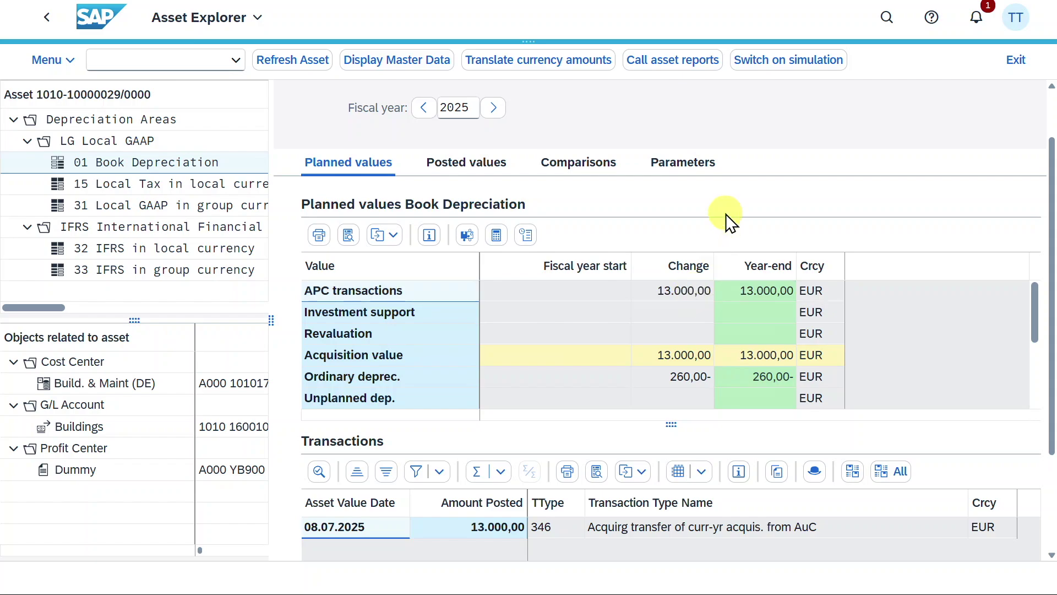
scroll(618, 149, "up", 2)
- Switch to asset 10000030, Fixed Asset 2, showing 2.000,00 EUR acquisition value
left_click(513, 125)
key("BackSpace")
key("BackSpace")
type("30")
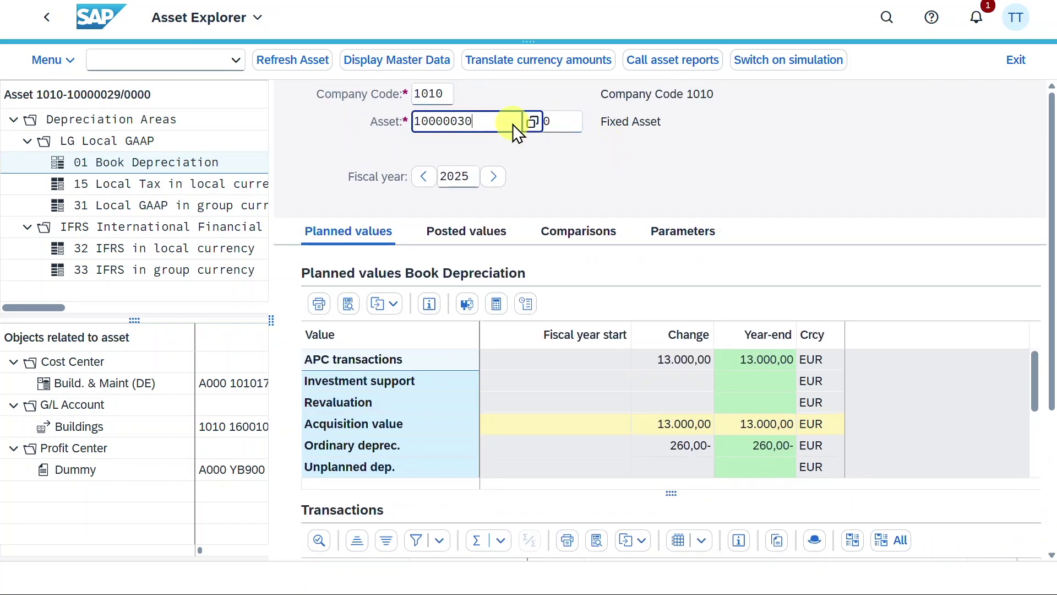
key("Return")
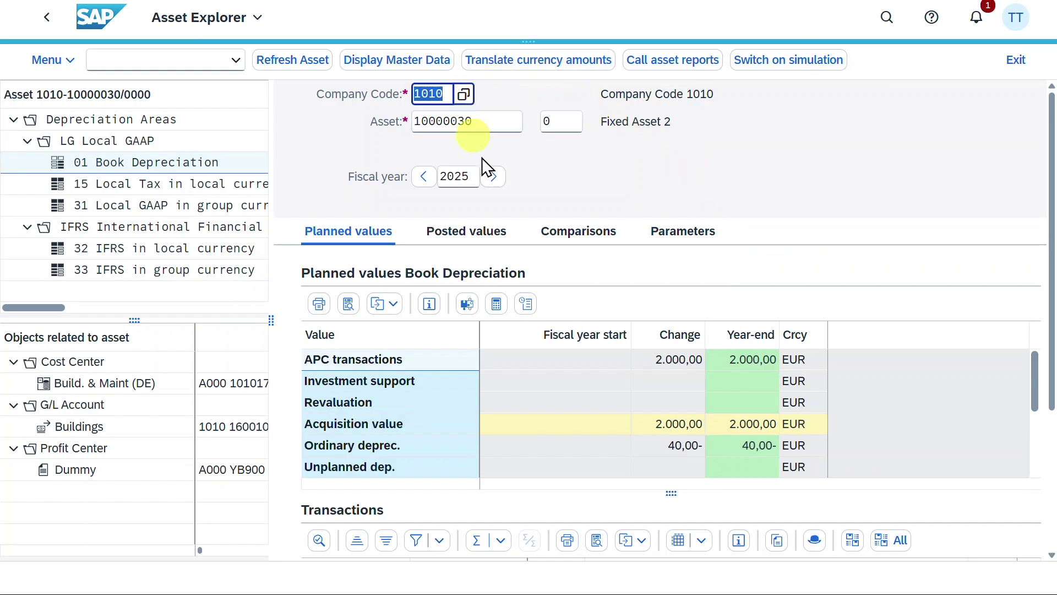
- Open Reverse Settlement - For AuC (aist) for asset 40000023 and execute it as a test run
left_click(887, 18)
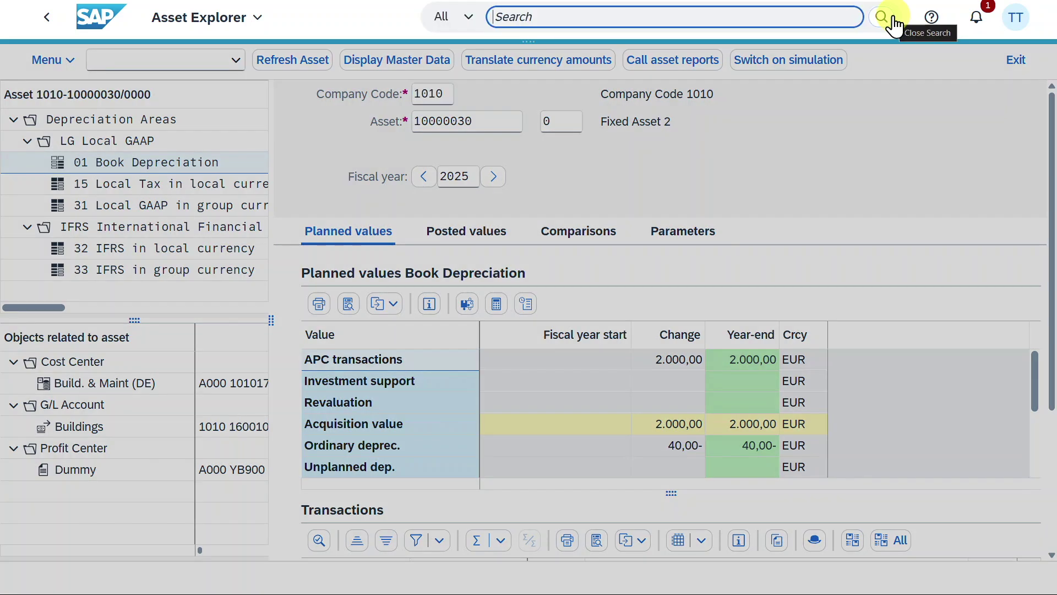
type("aist")
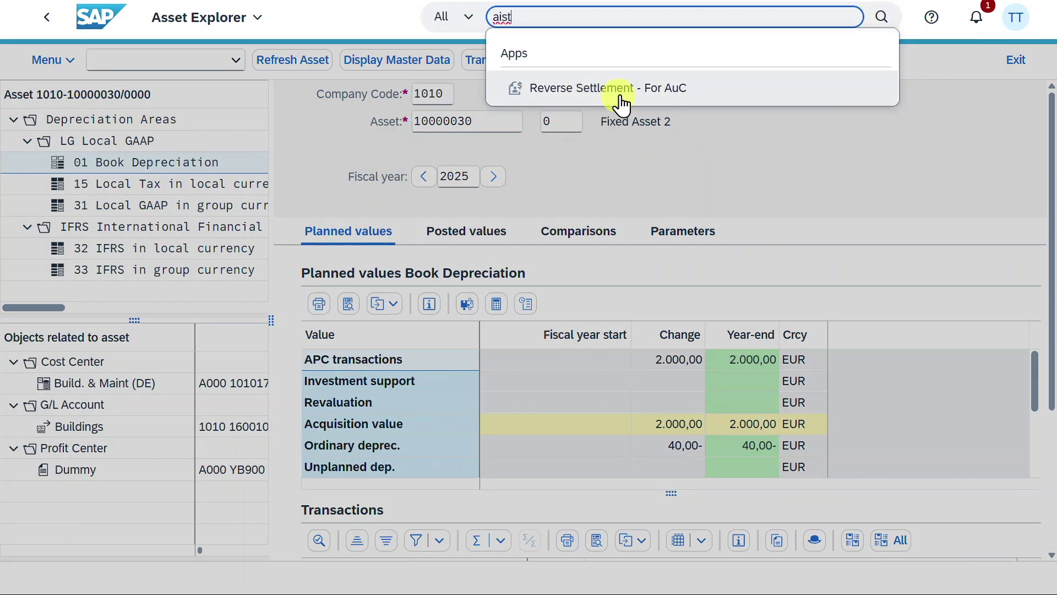
left_click(607, 92)
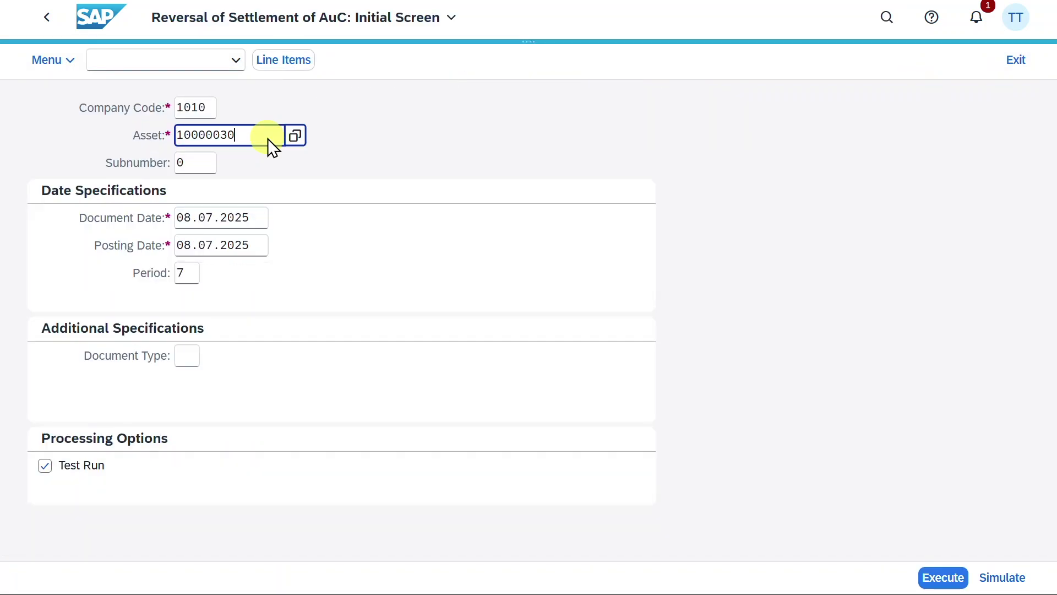
left_click_drag(267, 138, 160, 134)
key("BackSpace")
key("ctrl+v")
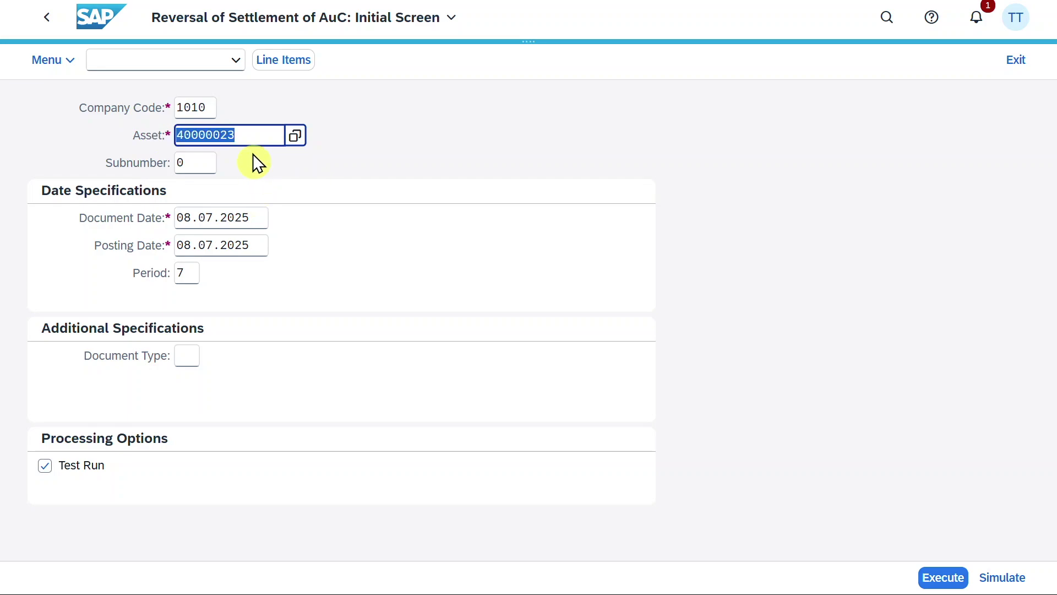
left_click(246, 249)
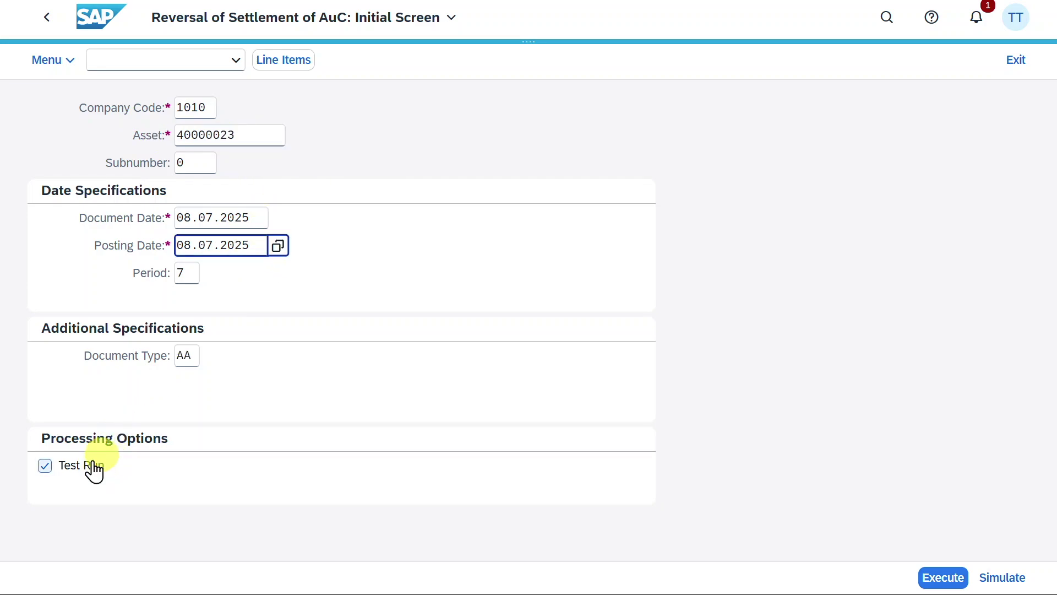
left_click(944, 572)
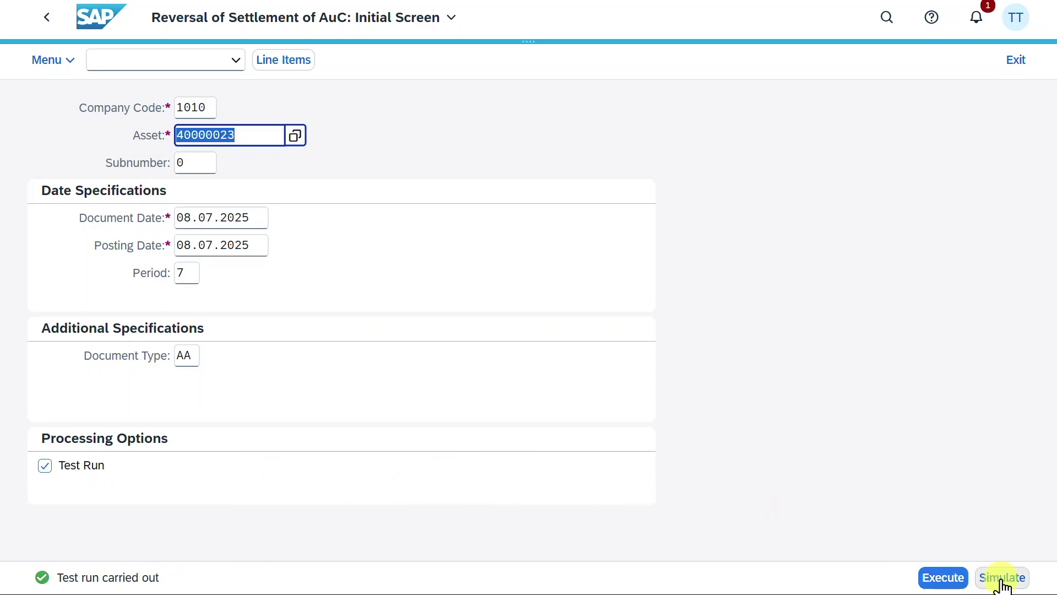
- Simulate the reversal's line items, then uncheck Test Run and post the reversal for real
left_click(1004, 582)
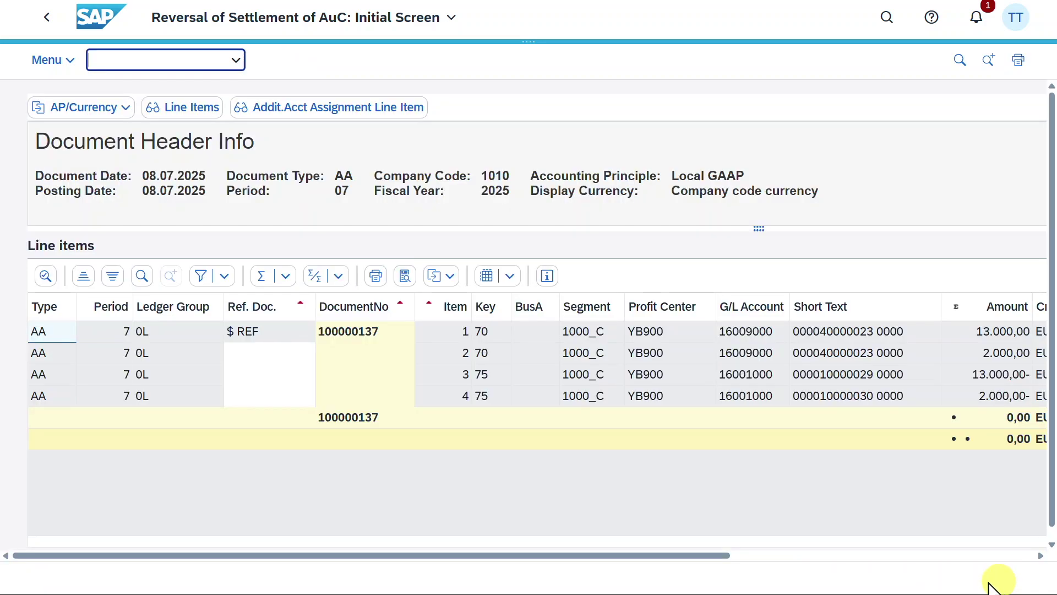
left_click_drag(607, 556, 537, 573)
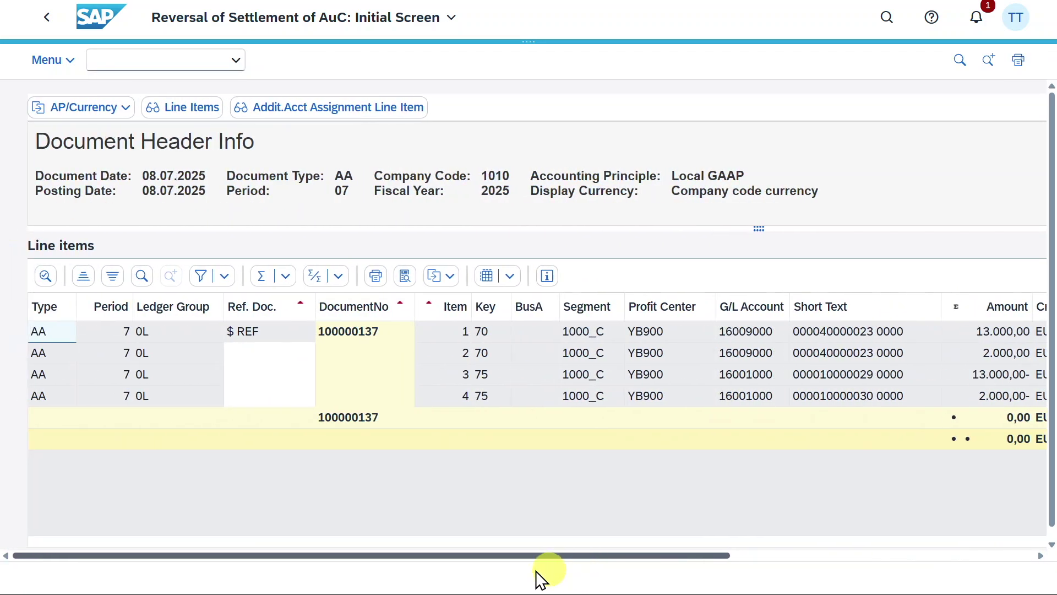
left_click(51, 25)
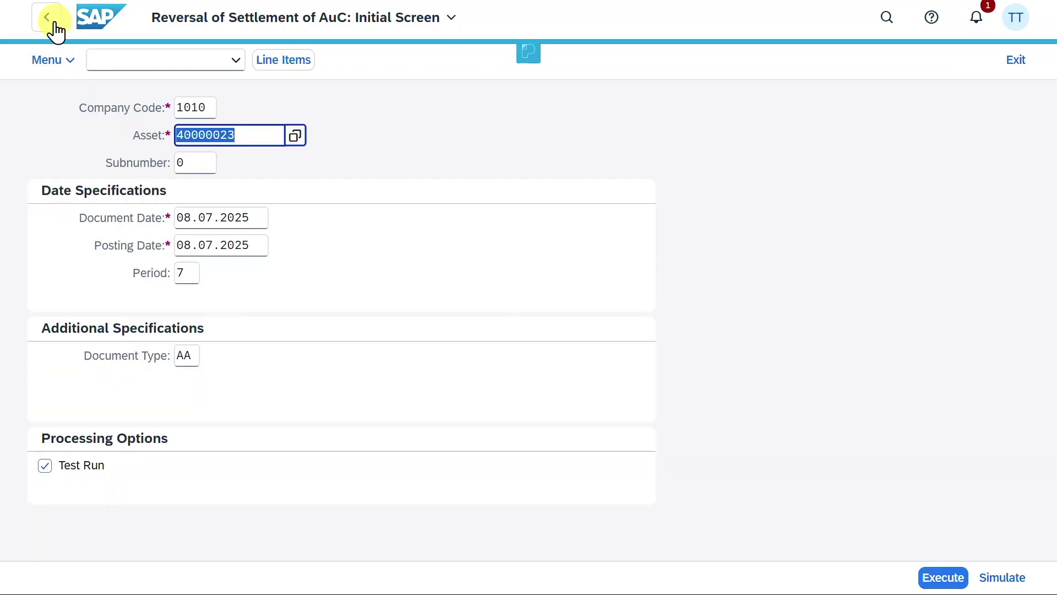
left_click(77, 468)
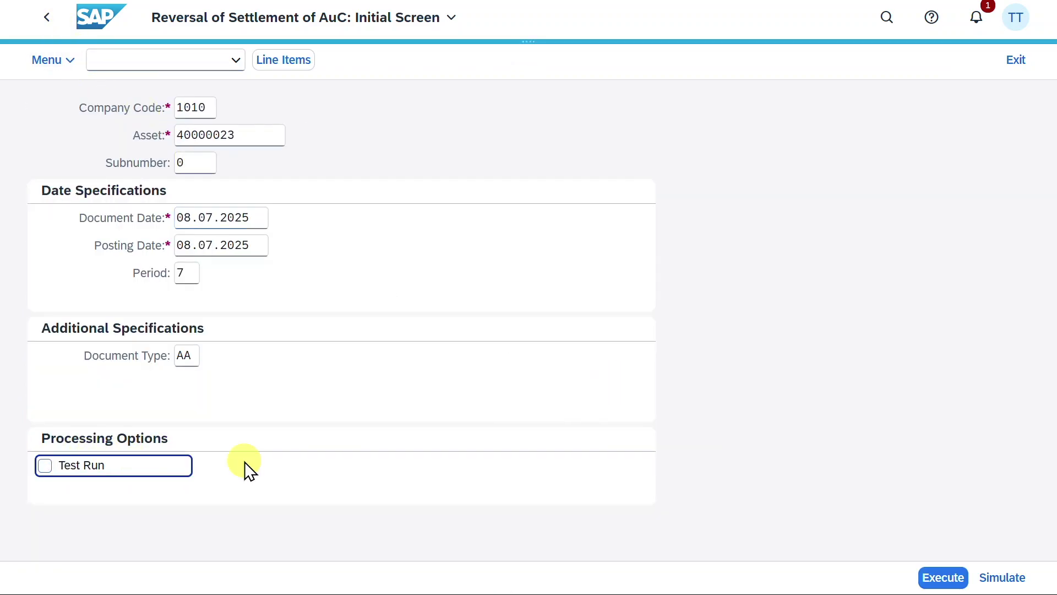
left_click(961, 576)
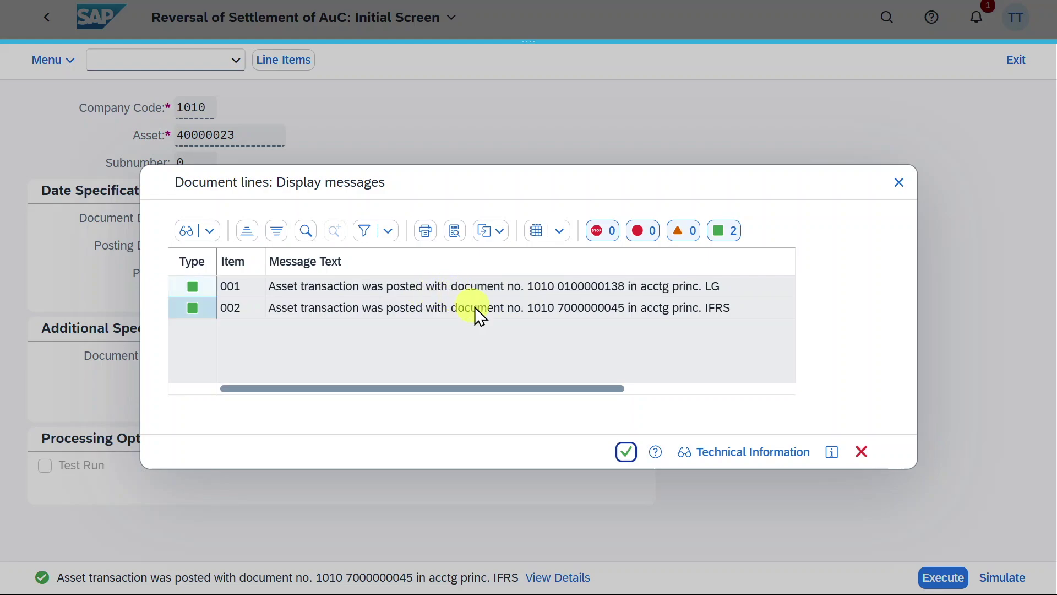
- Open Asset Explorer via AW01 and review AuC 40000023's offsetting 13.000,00 and 2.000,00 reversal entries
left_click(896, 183)
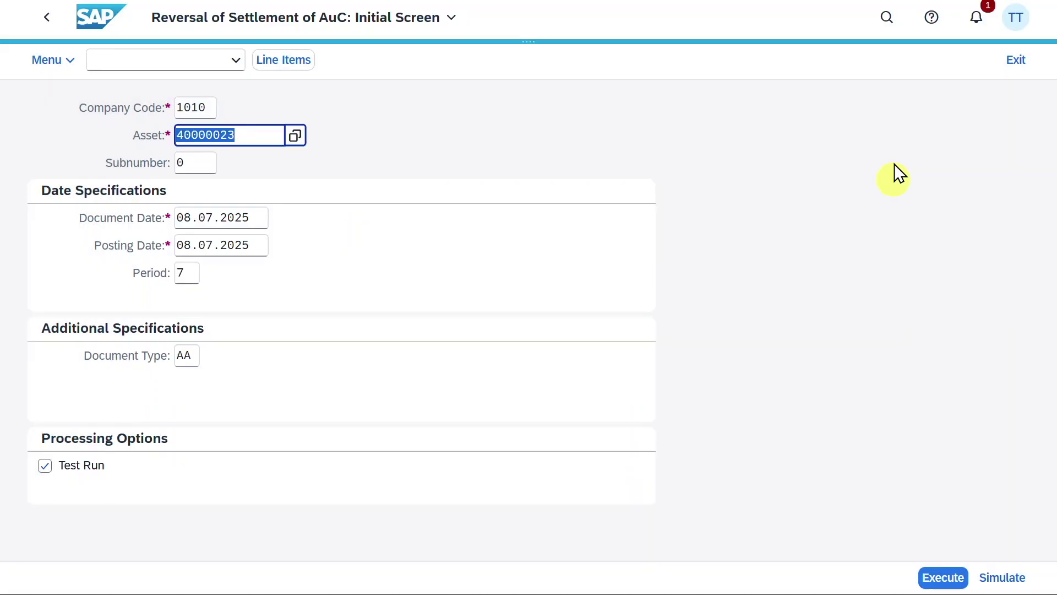
left_click(887, 21)
type("aw")
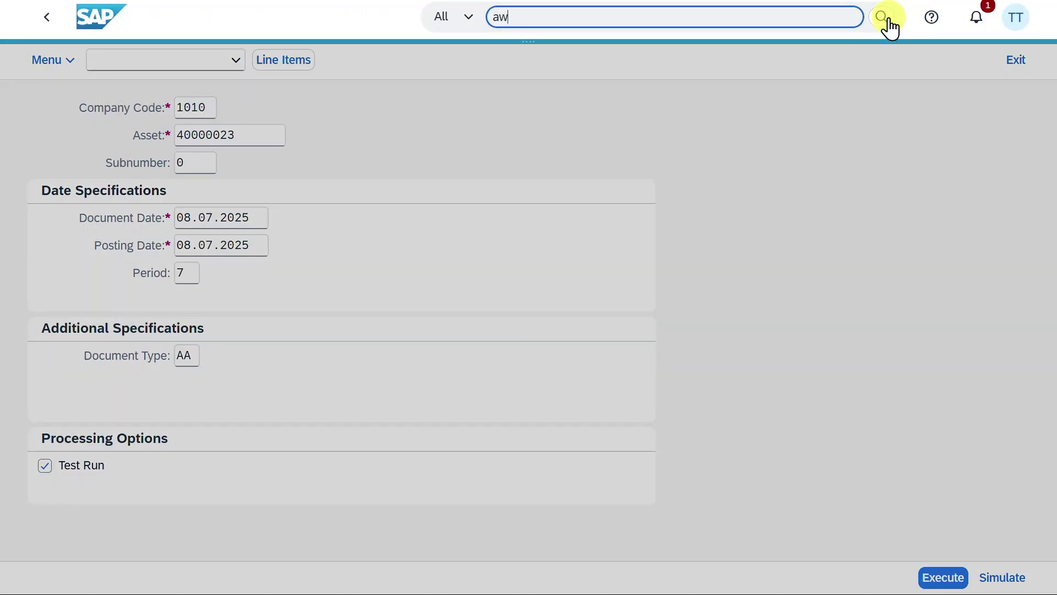
type("01n")
left_click(665, 88)
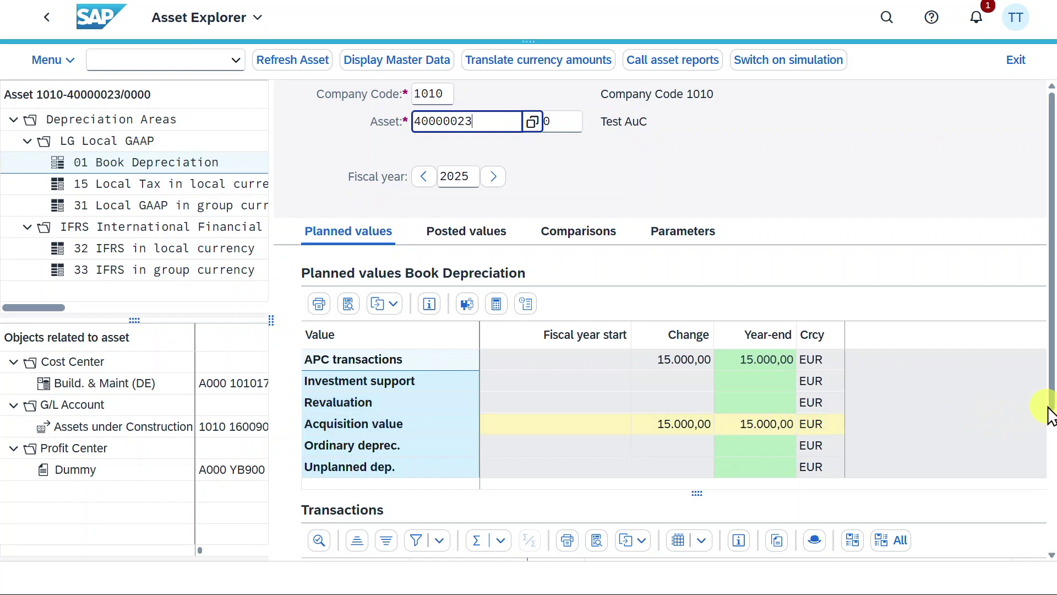
left_click_drag(1053, 401, 1051, 554)
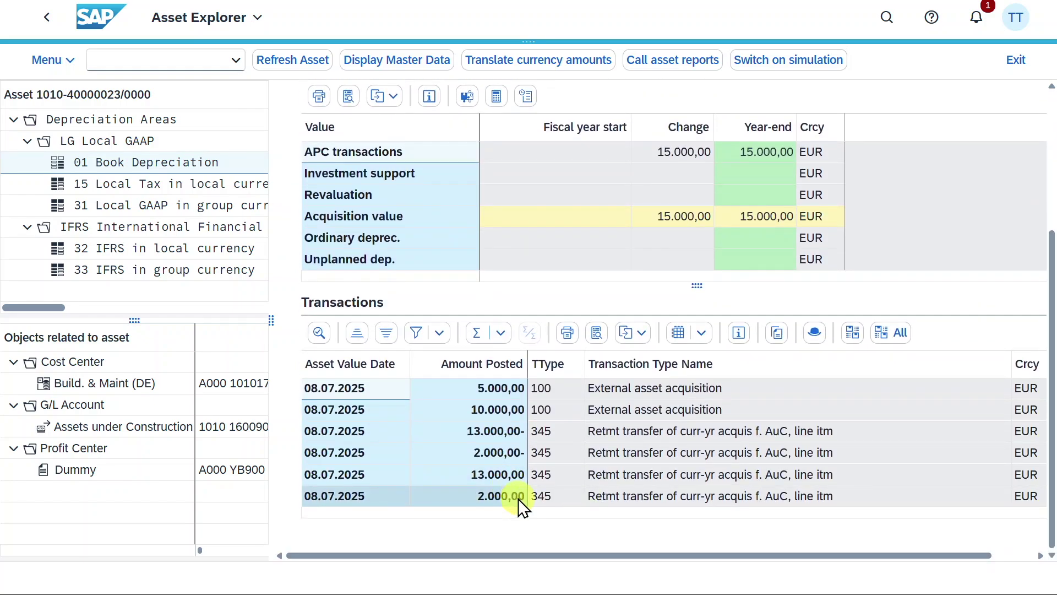
scroll(728, 517, "up", 3)
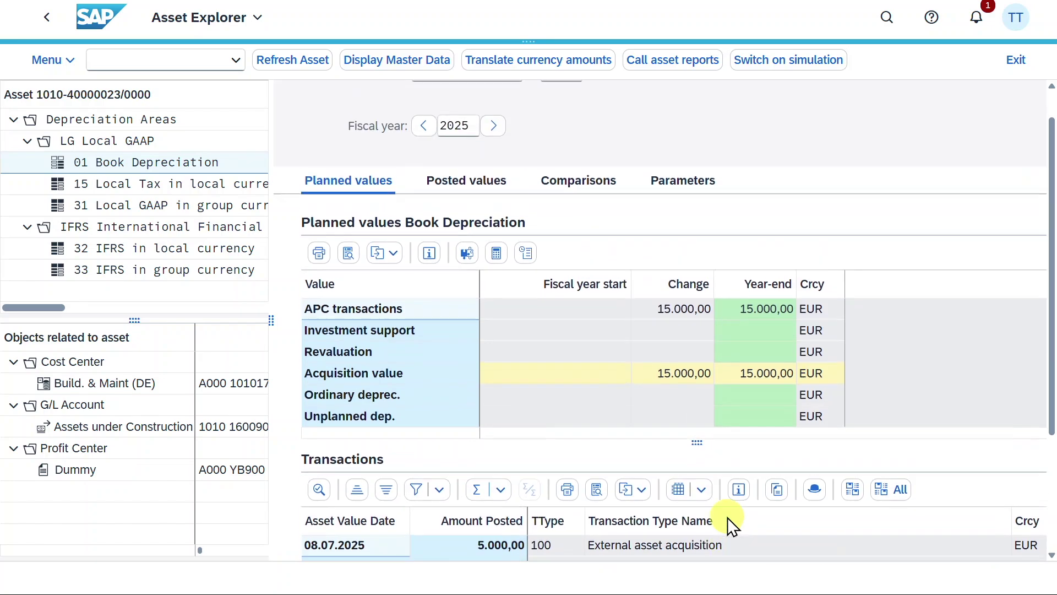
scroll(728, 517, "up", 1)
- Check assets 10000029 and 10000030 in turn, confirming they carry no values
left_click_drag(477, 124, 400, 121)
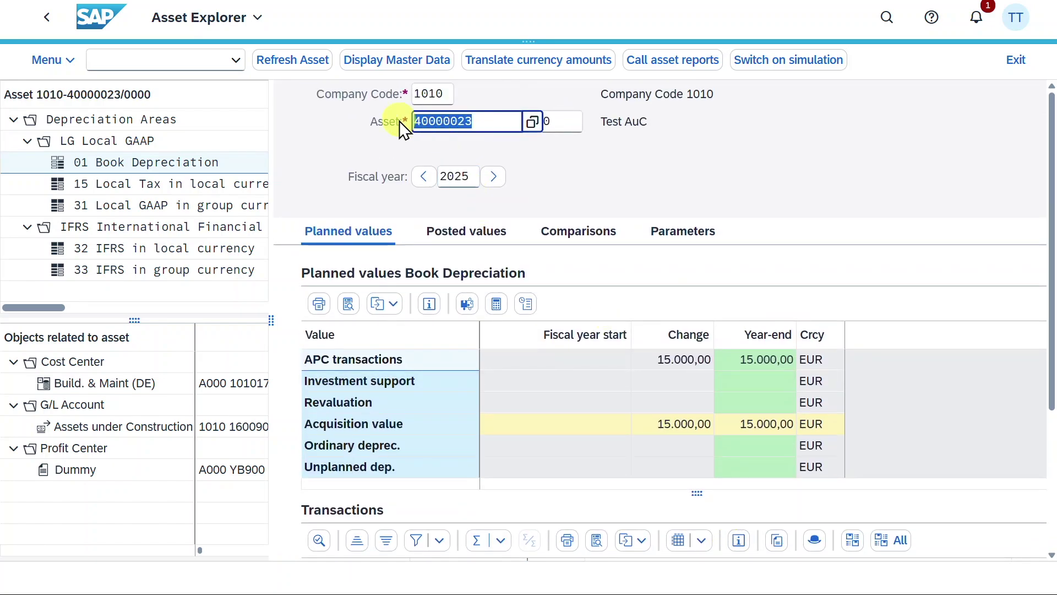
type("10000029")
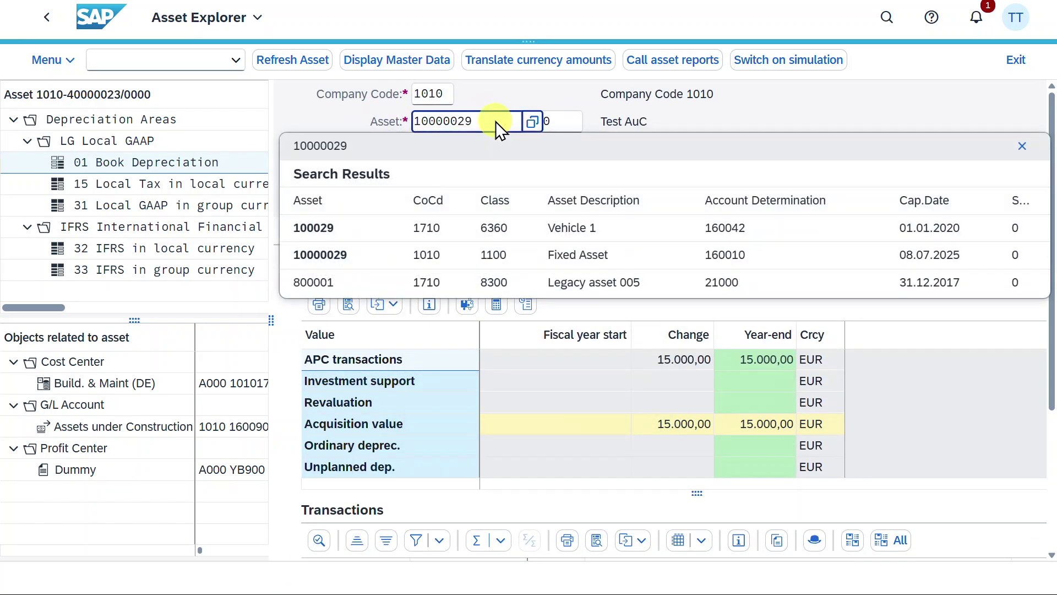
key("Return")
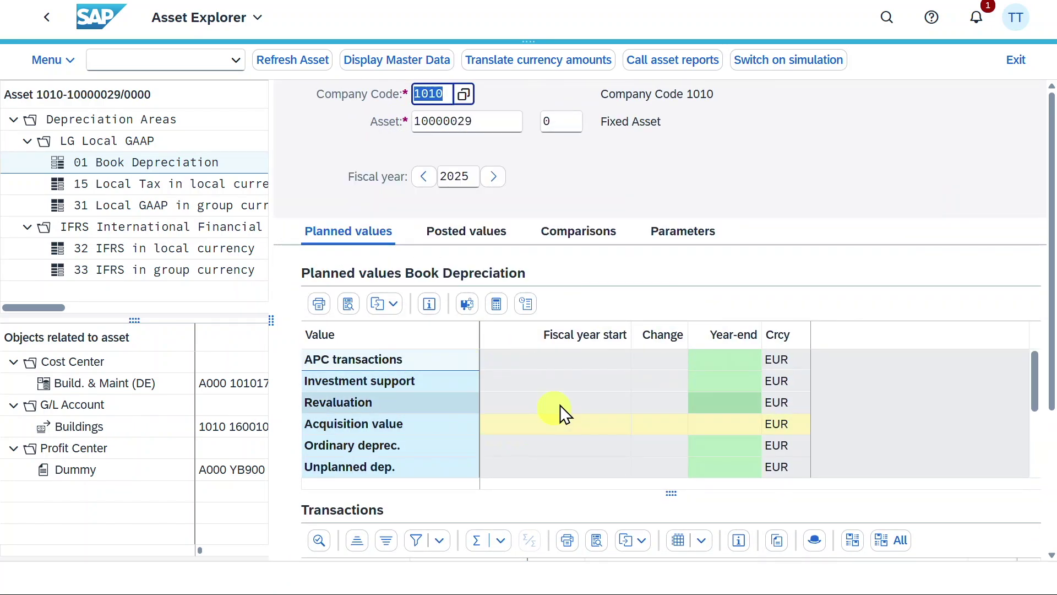
left_click(491, 126)
key("BackSpace")
key("BackSpace")
type("30")
key("Return")
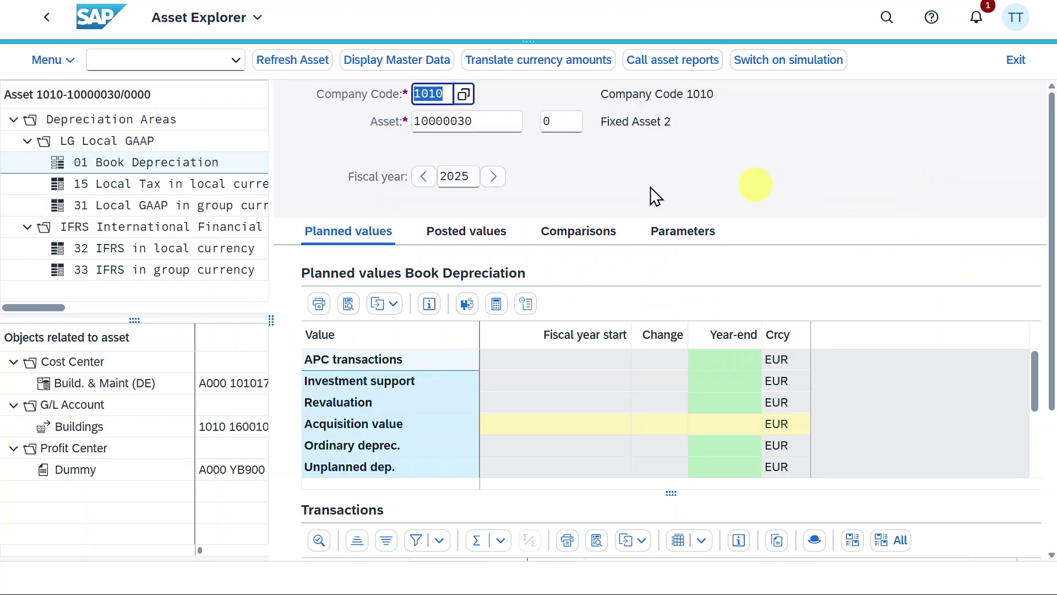